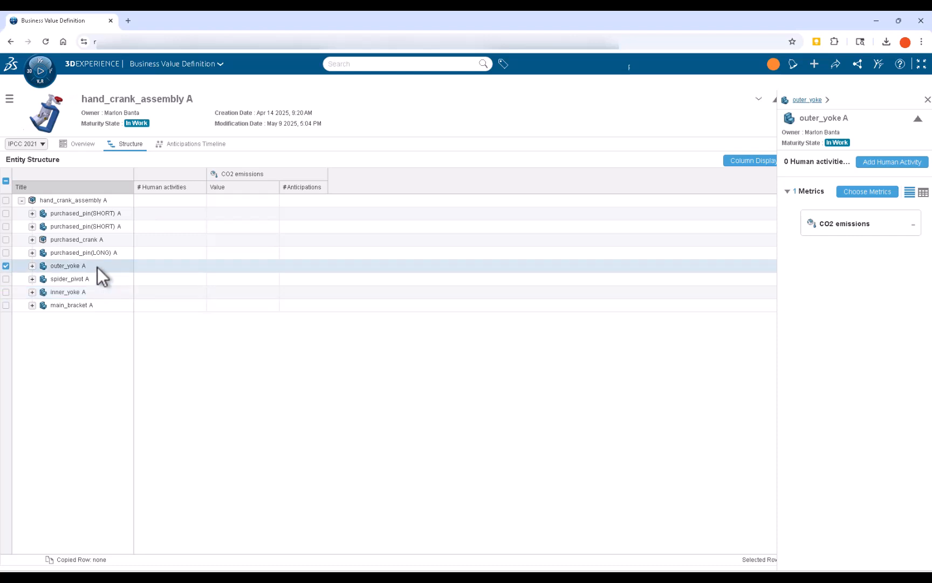
# - Search for a human activity for the outer_yoke part and select "market for aluminium, cast alloy"
pyautogui.click(888, 163)
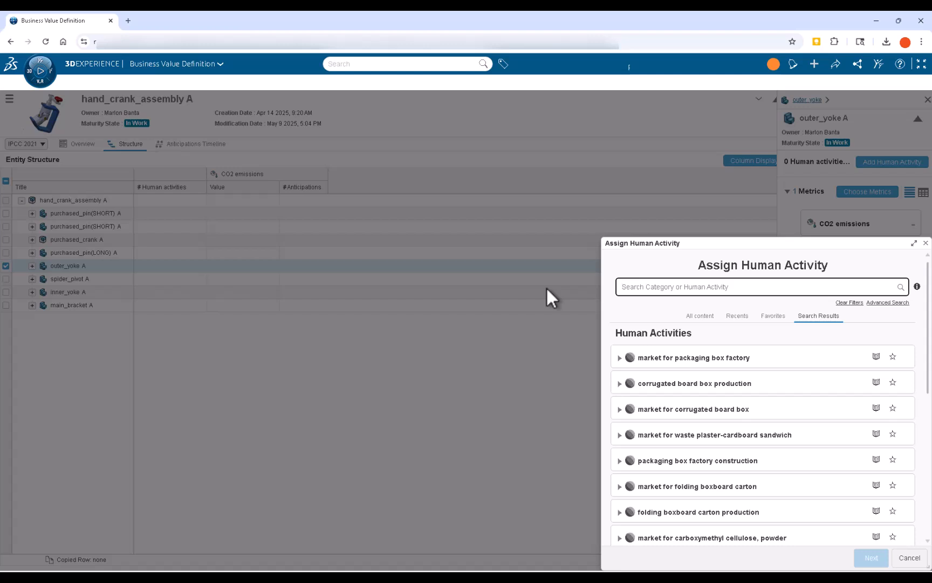
pyautogui.click(658, 287)
pyautogui.write('market for aluminium, cast alloy')
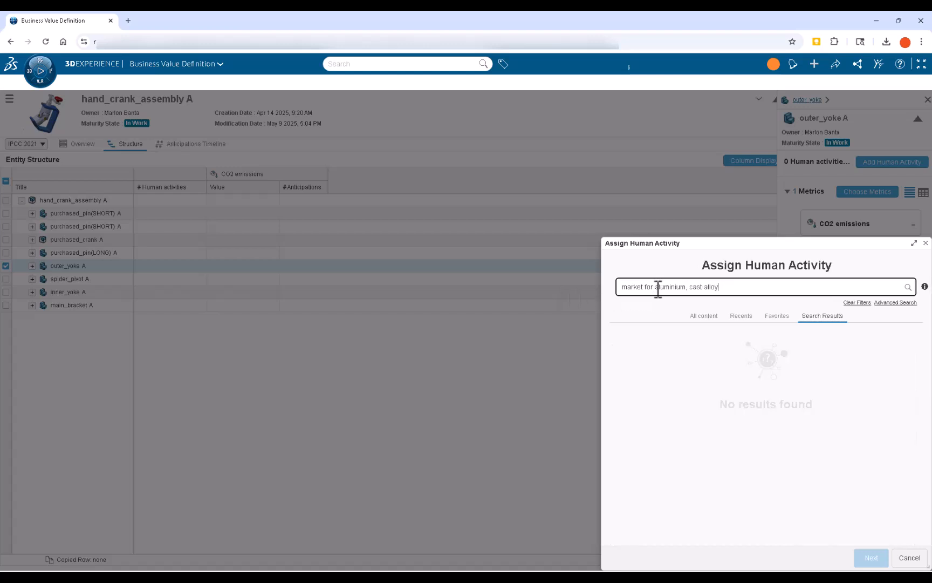
pyautogui.press('Return')
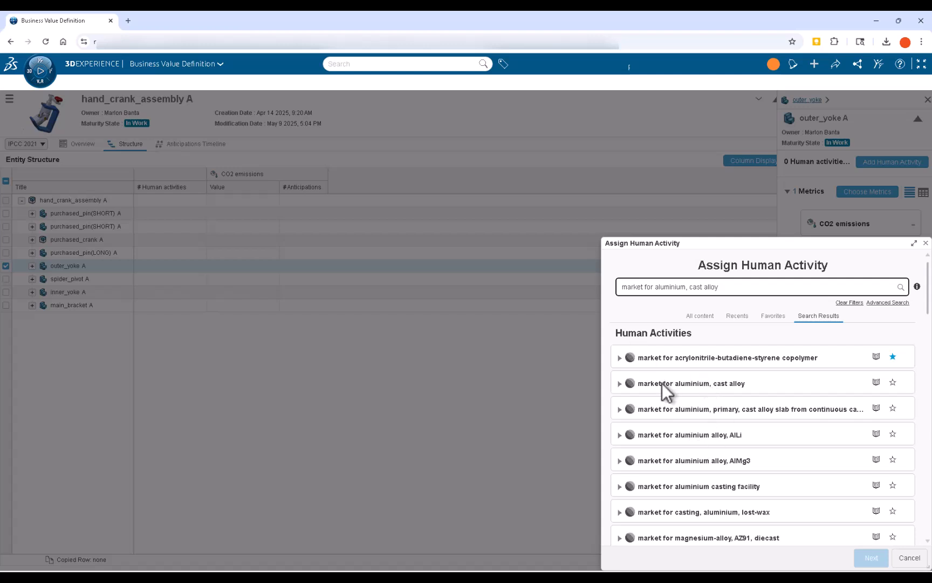
pyautogui.click(619, 384)
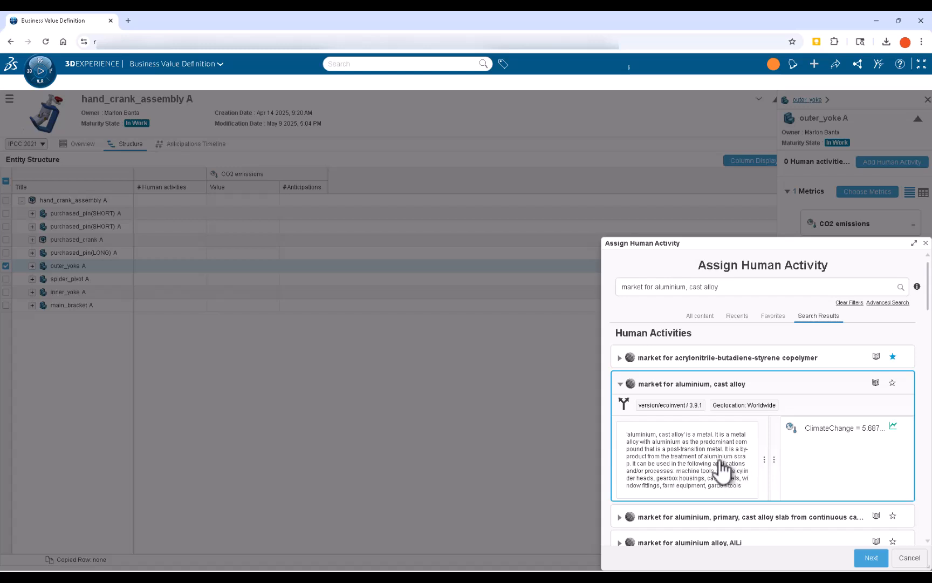
# - Examine page 3 of the cast alloy dataset documentation for its reference product and technosphere inputs, then return to Business Value Definition
pyautogui.click(875, 382)
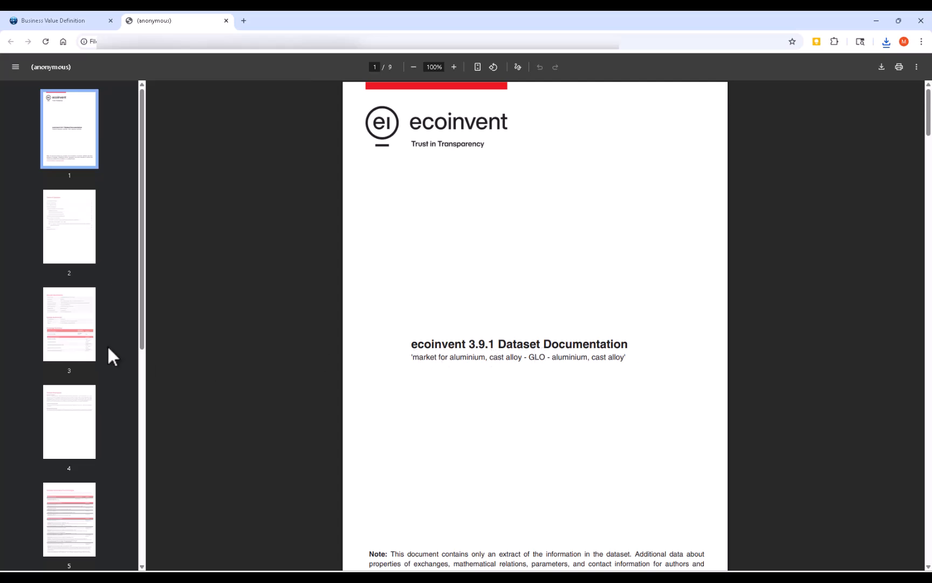
pyautogui.click(58, 333)
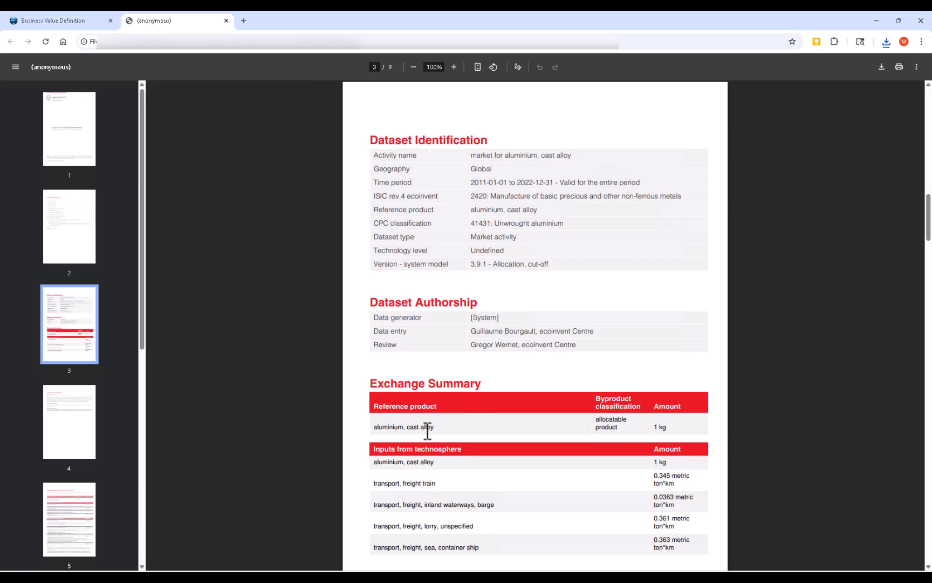
pyautogui.moveTo(437, 426); pyautogui.dragTo(376, 427)
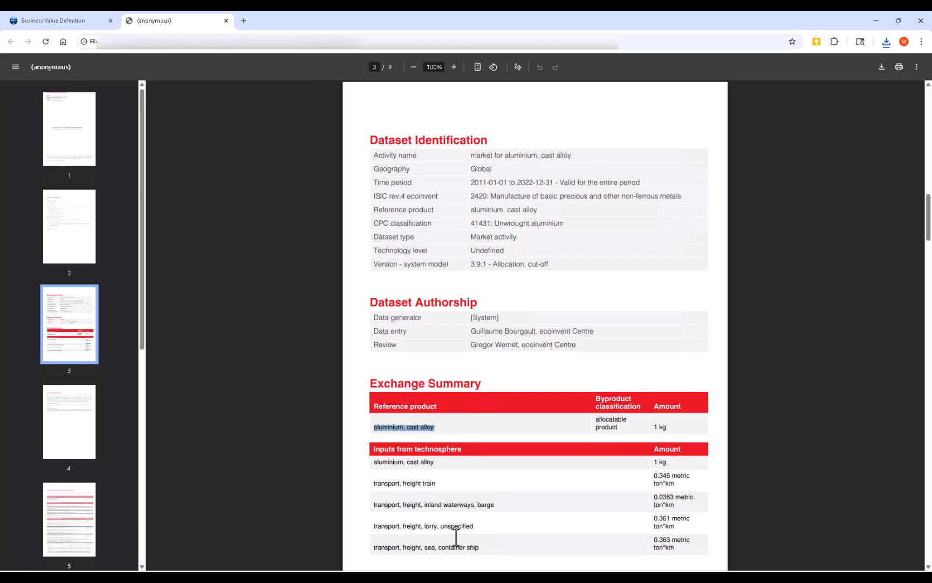
pyautogui.click(51, 21)
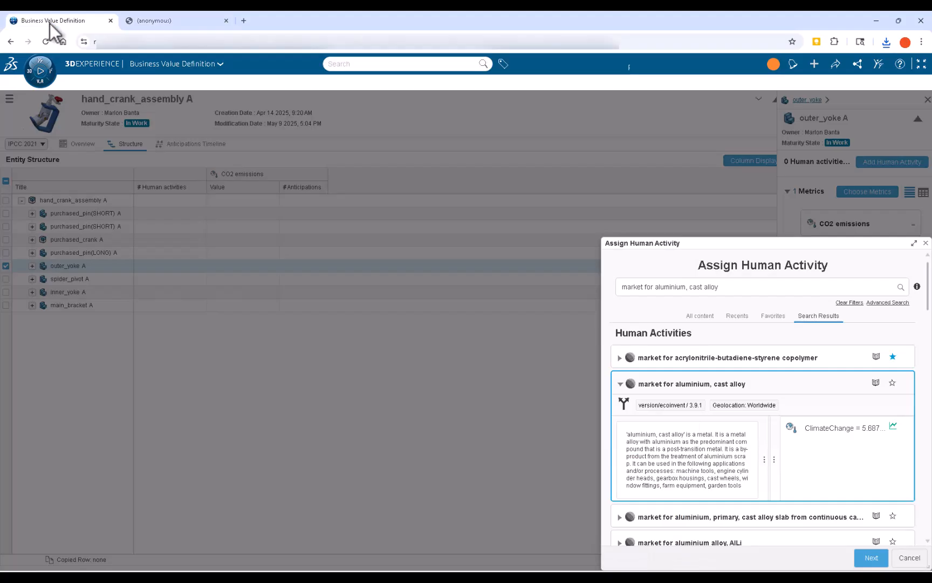
# - Attach the cast alloy activity to outer_yoke with geolocation Slovakia and the Raw materials lifecycle stage
pyautogui.click(871, 559)
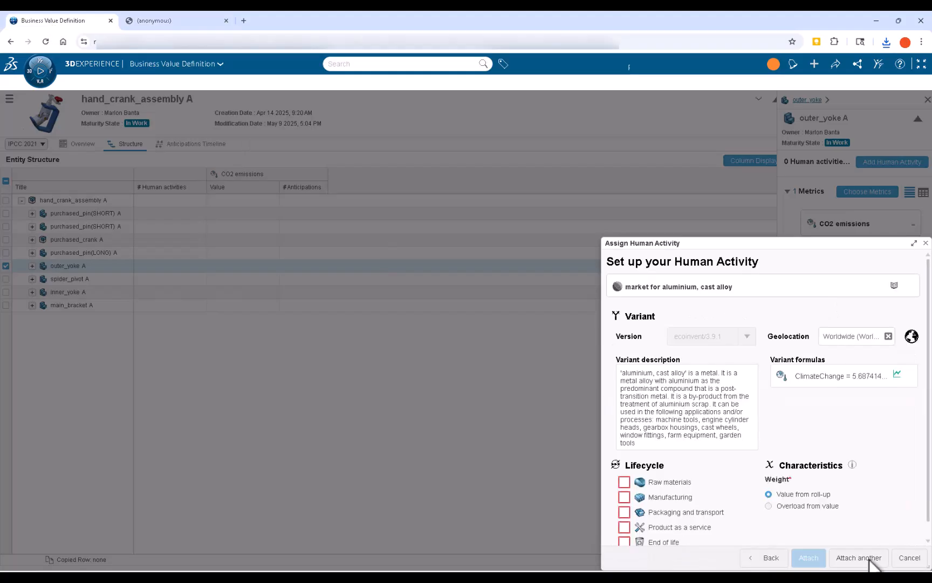
pyautogui.click(883, 336)
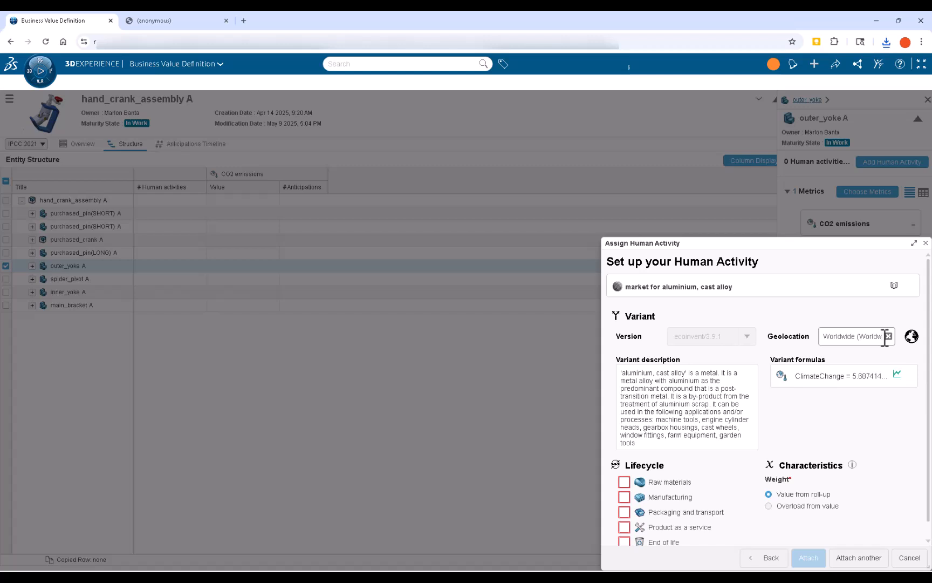
pyautogui.click(909, 344)
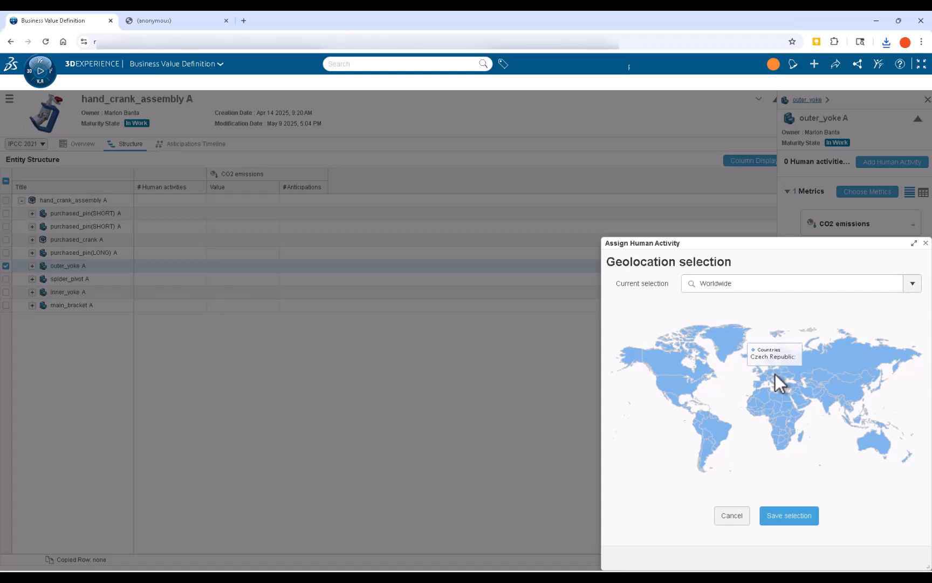
pyautogui.click(779, 376)
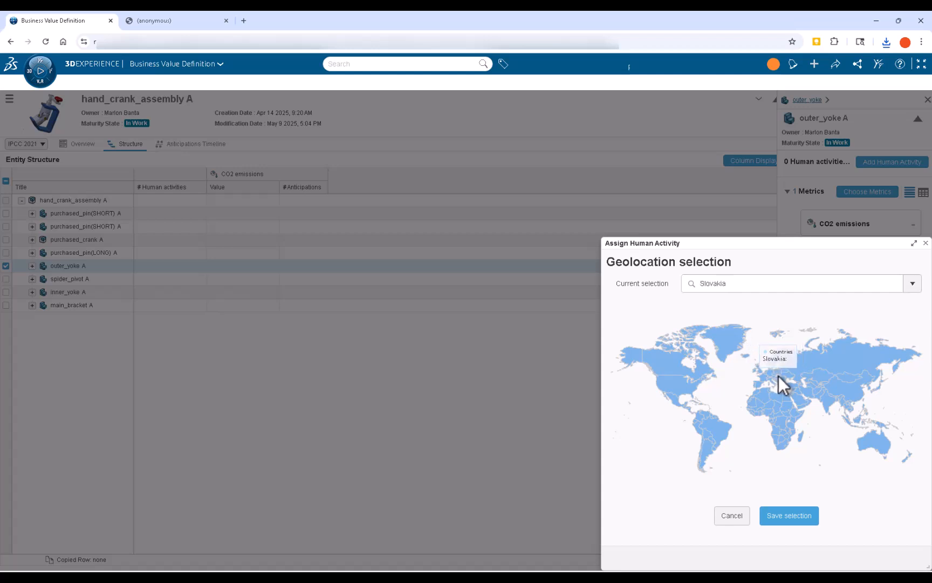
pyautogui.click(790, 517)
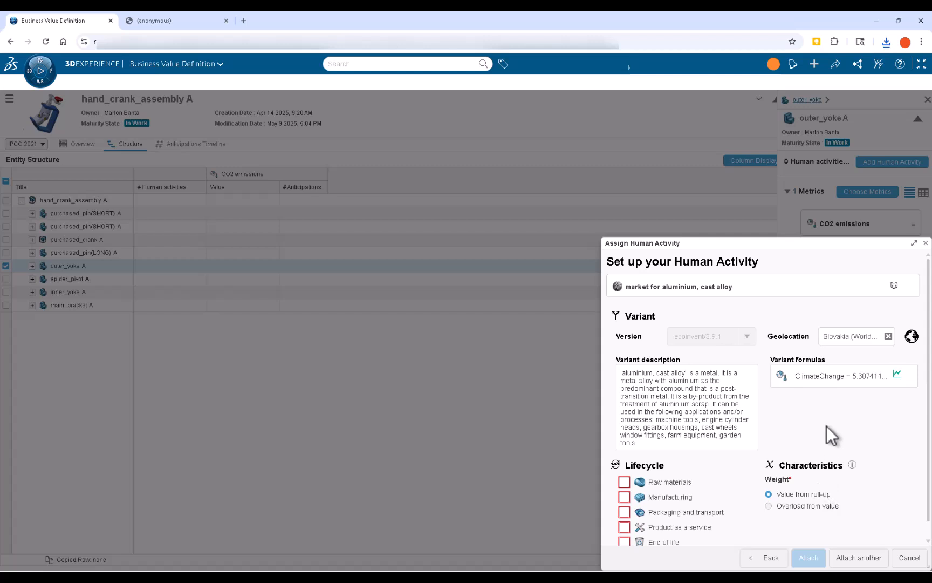
pyautogui.click(625, 482)
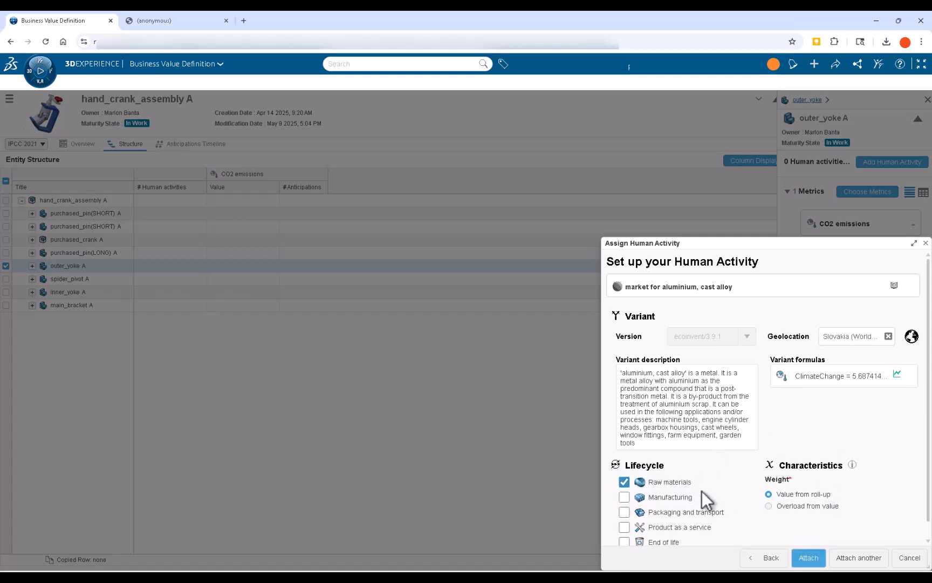
pyautogui.click(809, 561)
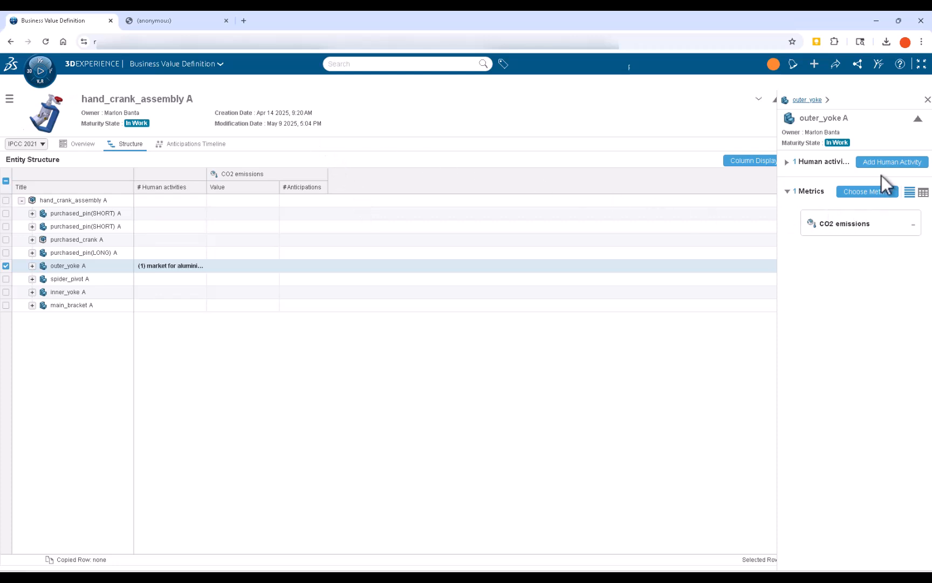
# - Search for another outer_yoke activity and select "market for metal working, average for aluminium product manufacturing"
pyautogui.click(890, 163)
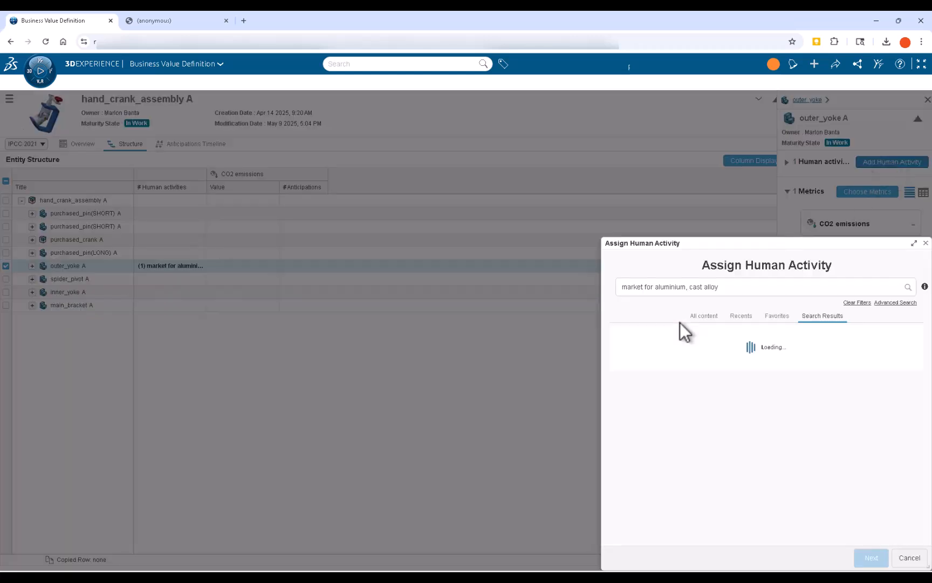
pyautogui.moveTo(732, 285); pyautogui.dragTo(528, 282)
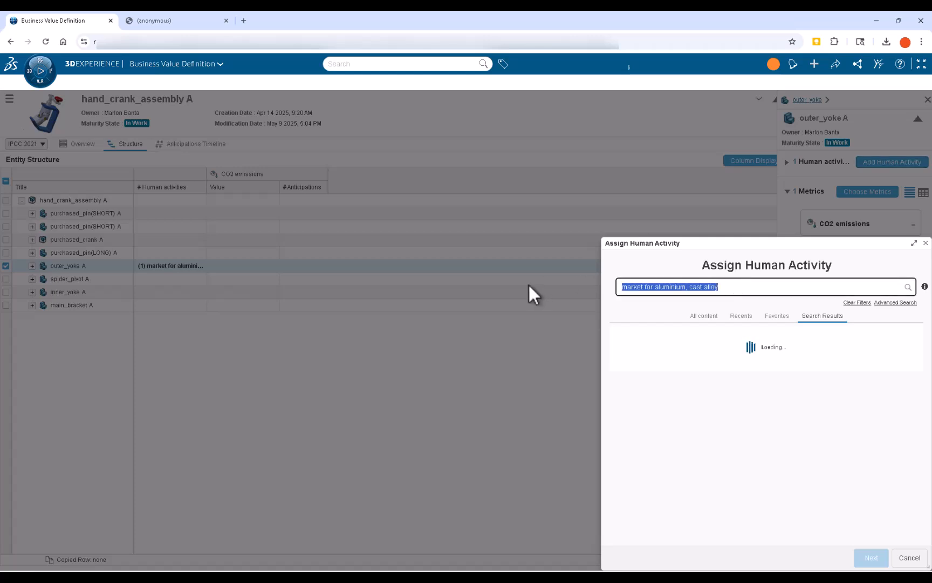
pyautogui.write('market for metal working, average for aluminium product manufacturing')
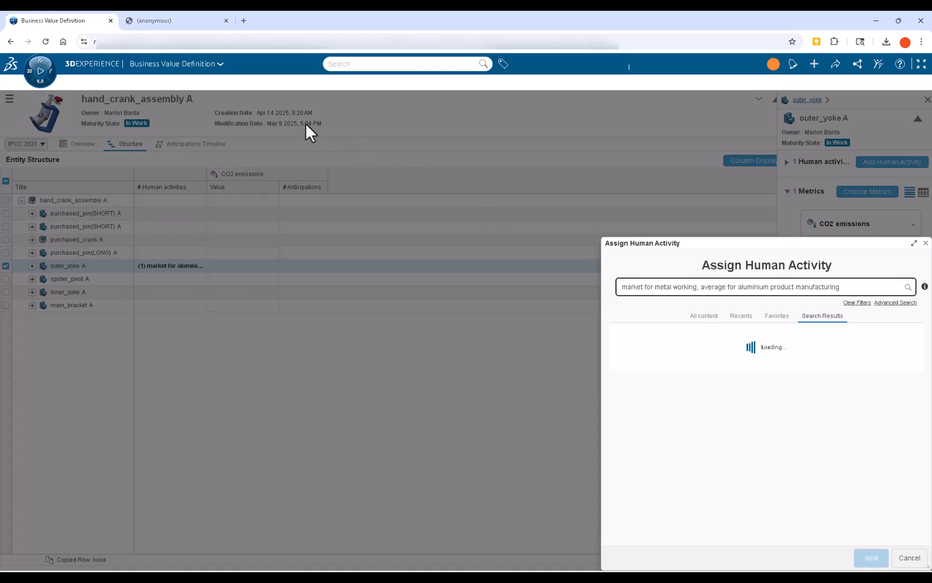
pyautogui.click(625, 384)
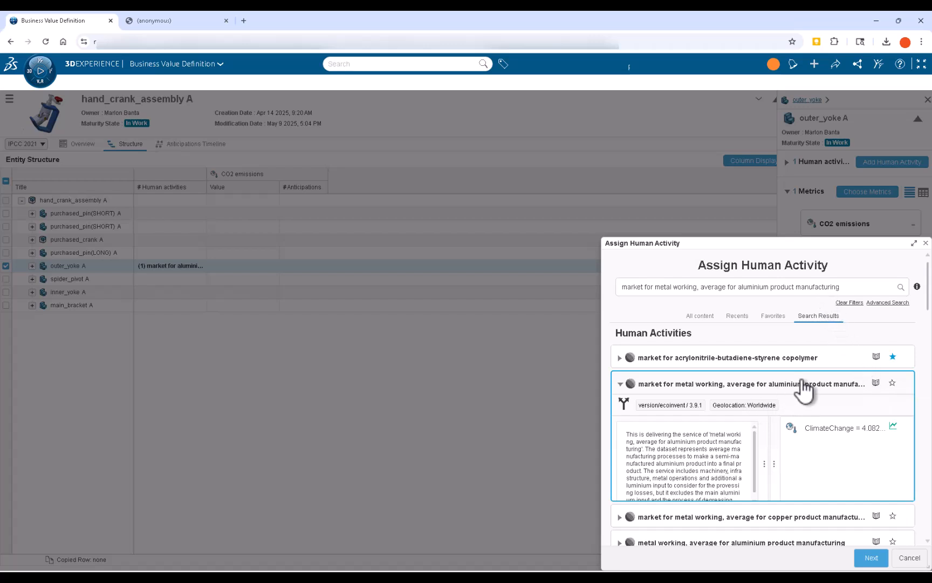
# - Attach the metal working activity to outer_yoke with the Manufacturing lifecycle stage and geolocation Slovakia
pyautogui.click(870, 558)
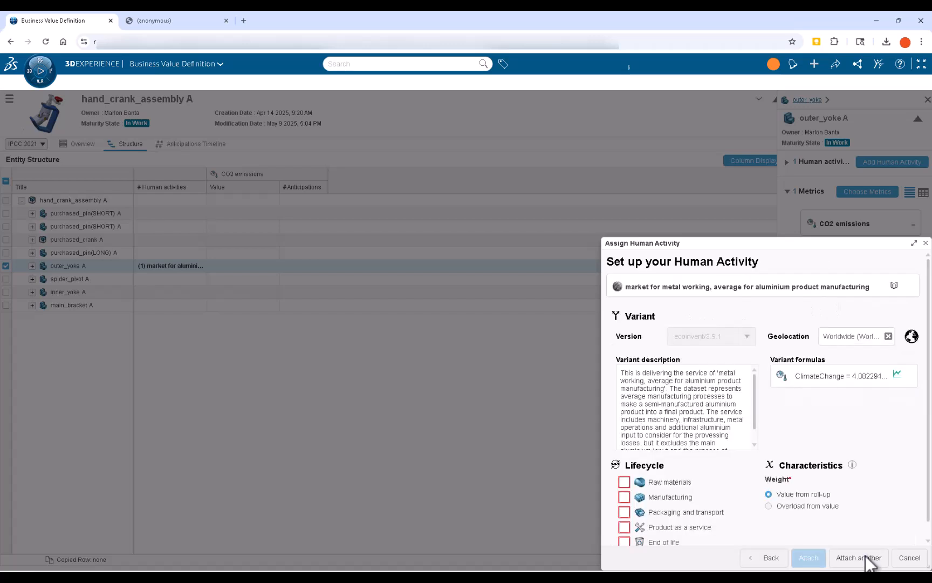
pyautogui.click(624, 497)
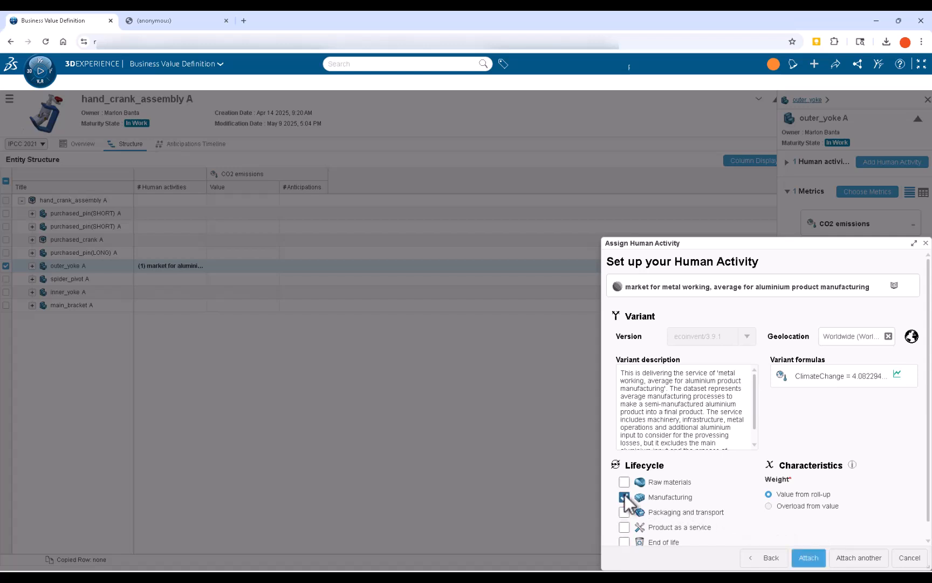
pyautogui.click(911, 337)
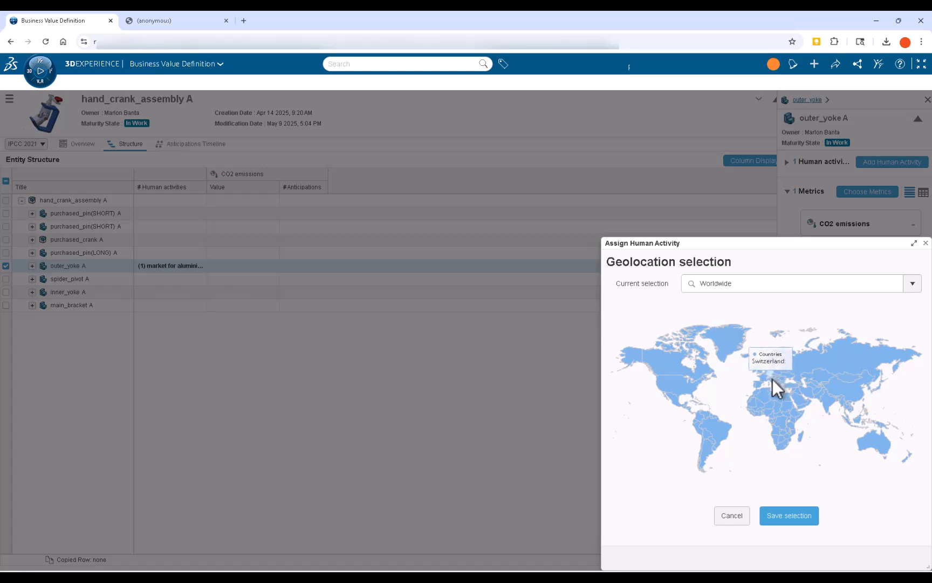
pyautogui.click(913, 284)
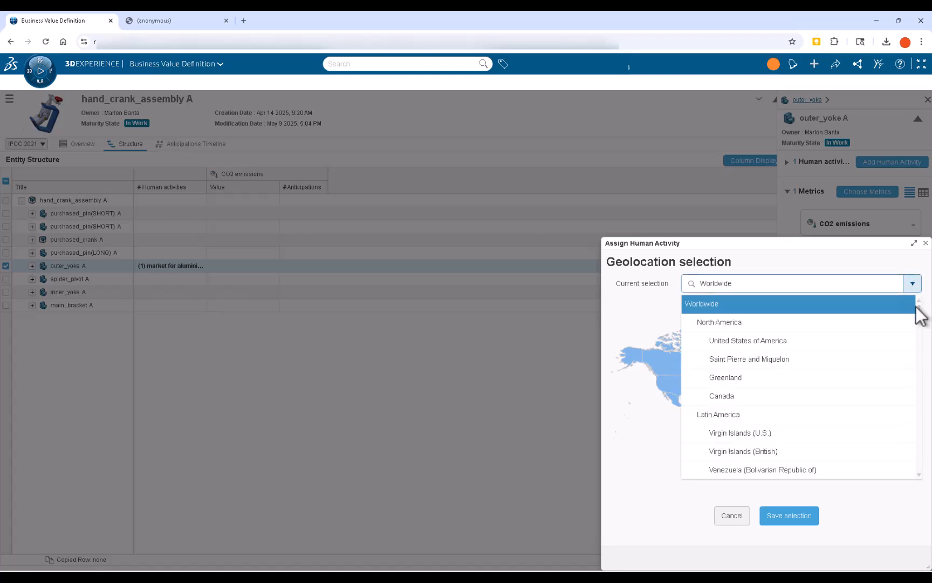
pyautogui.moveTo(918, 316); pyautogui.dragTo(921, 370)
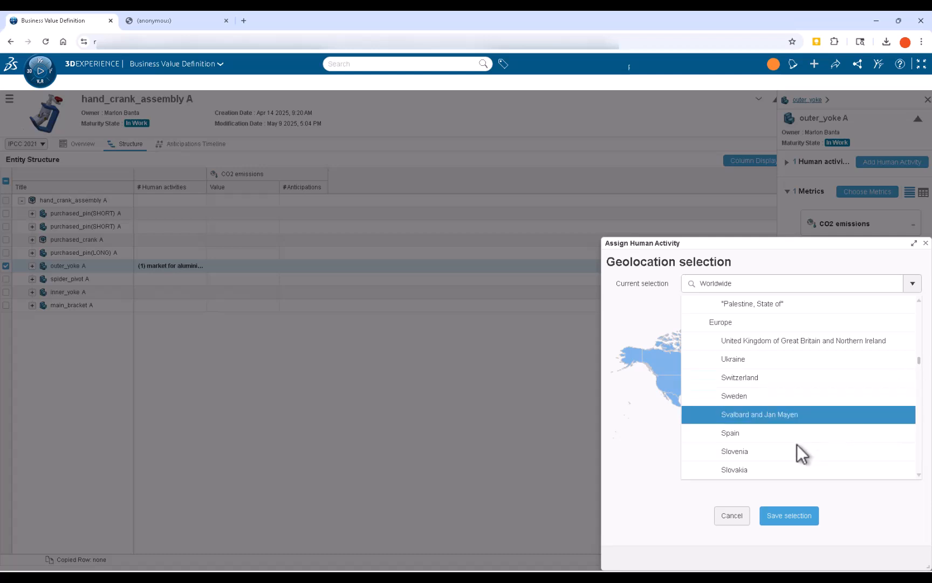
pyautogui.click(748, 467)
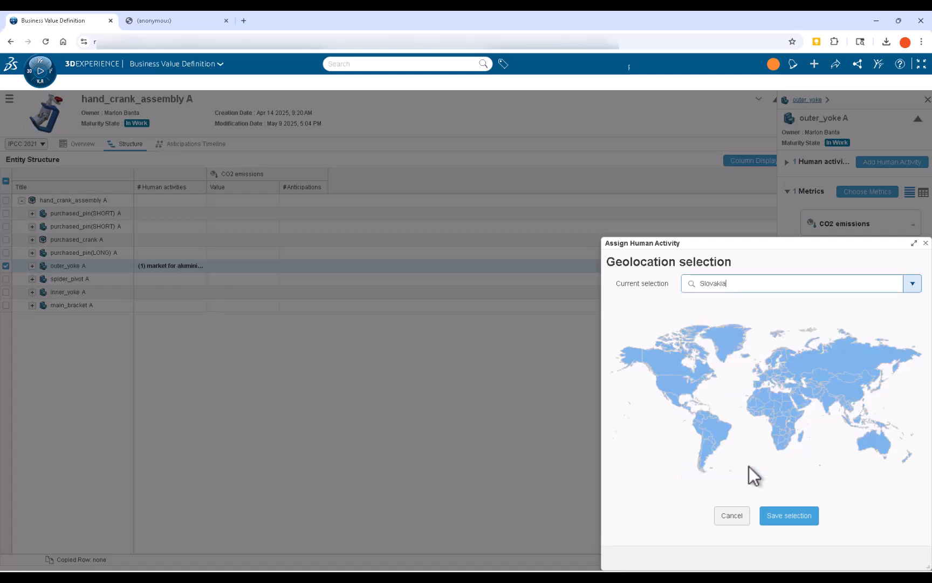
pyautogui.click(789, 515)
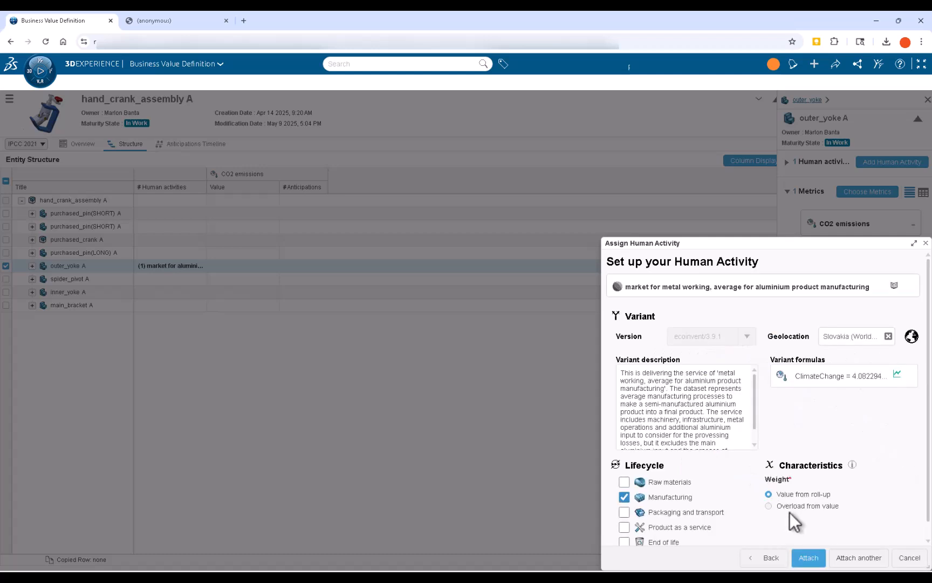
pyautogui.click(812, 560)
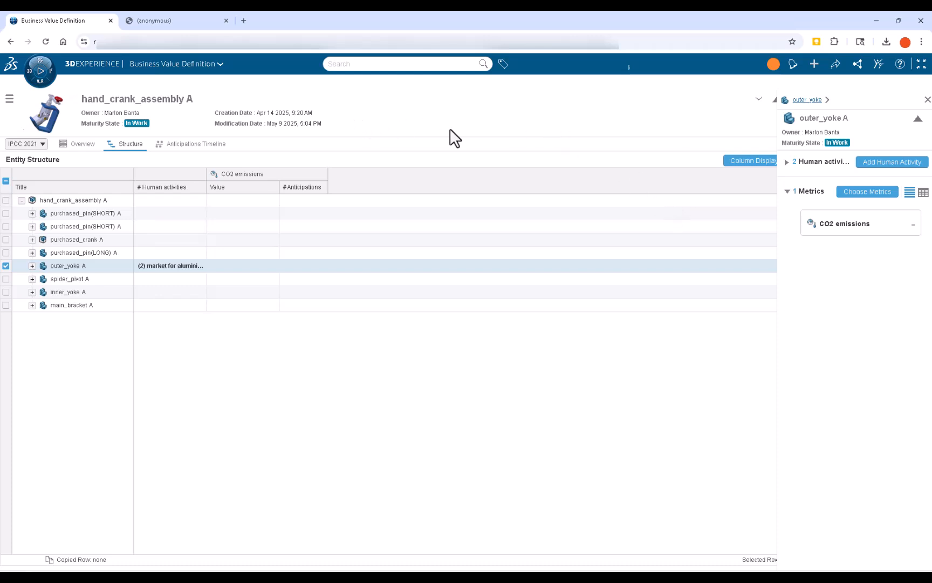
# - Search for a third outer_yoke activity and select "market for transport, freight, lorry 7.5-16 metric ton, EURO5"
pyautogui.click(886, 162)
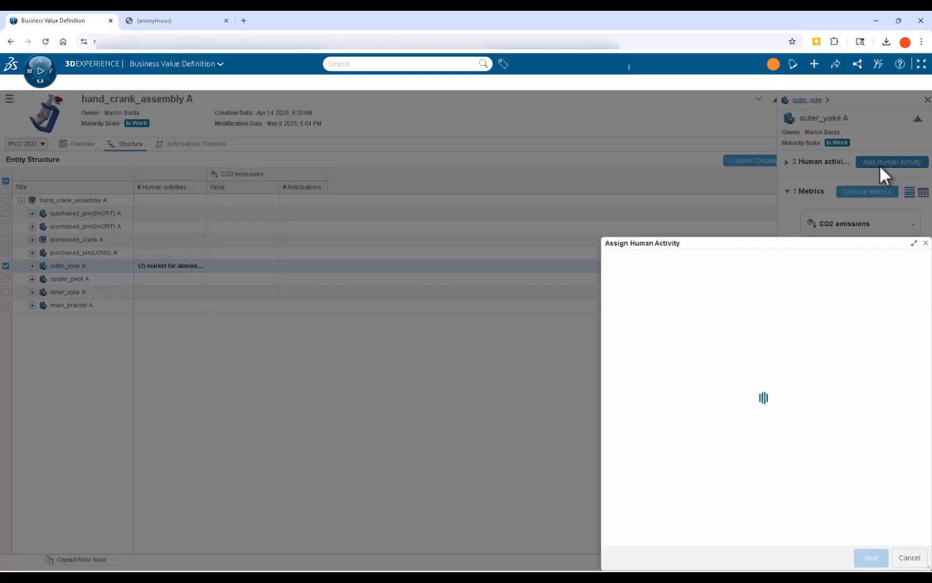
pyautogui.tripleClick(670, 286)
pyautogui.write('market for transport, freight, lorry 7.5-16 metric ton, EURO5')
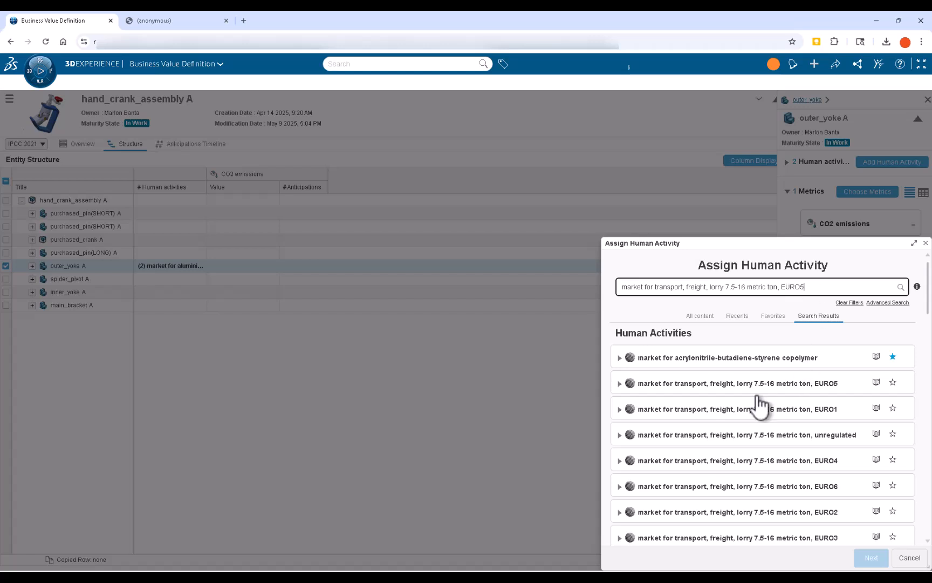
pyautogui.click(621, 384)
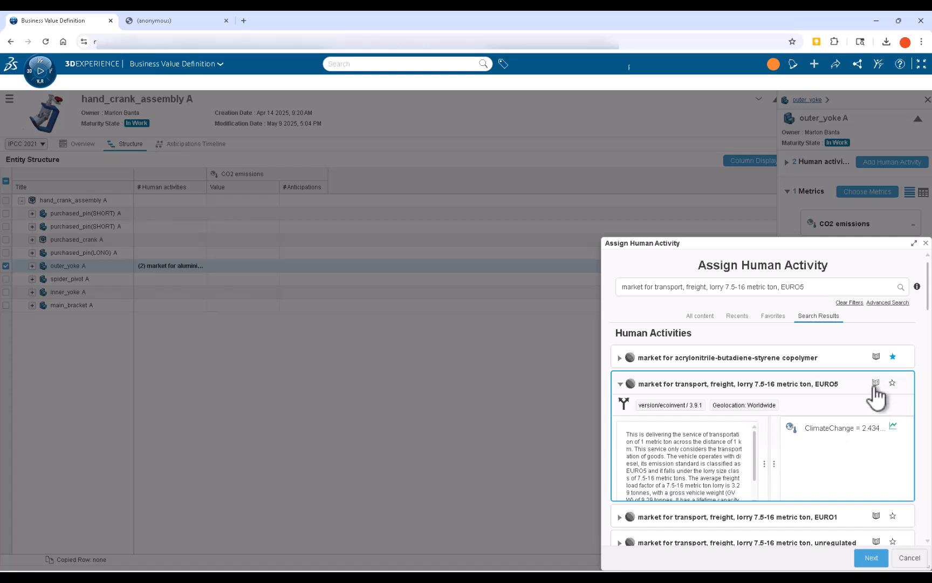
# - Set the lorry transport activity's lifecycle stage to Packaging and transport and its distance to 320 km
pyautogui.click(872, 557)
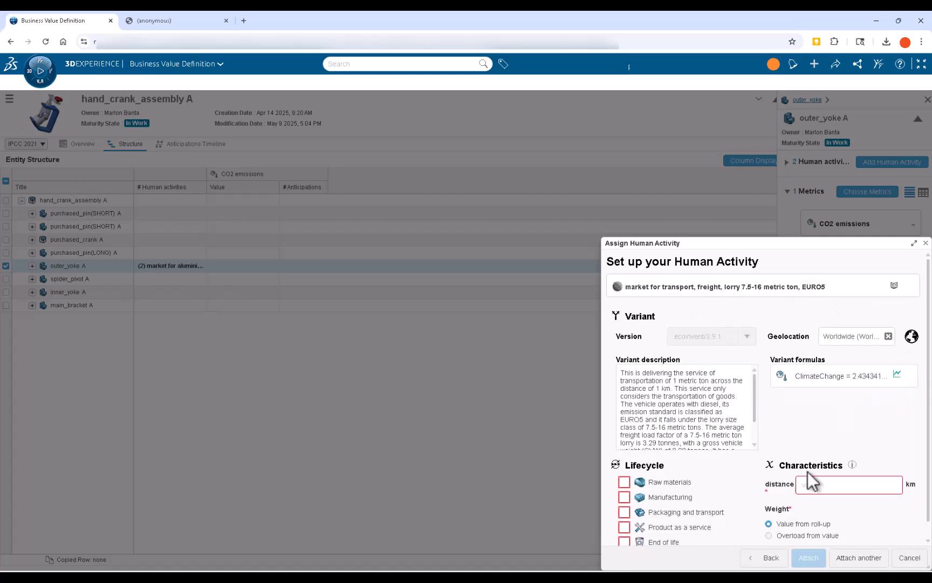
pyautogui.click(625, 513)
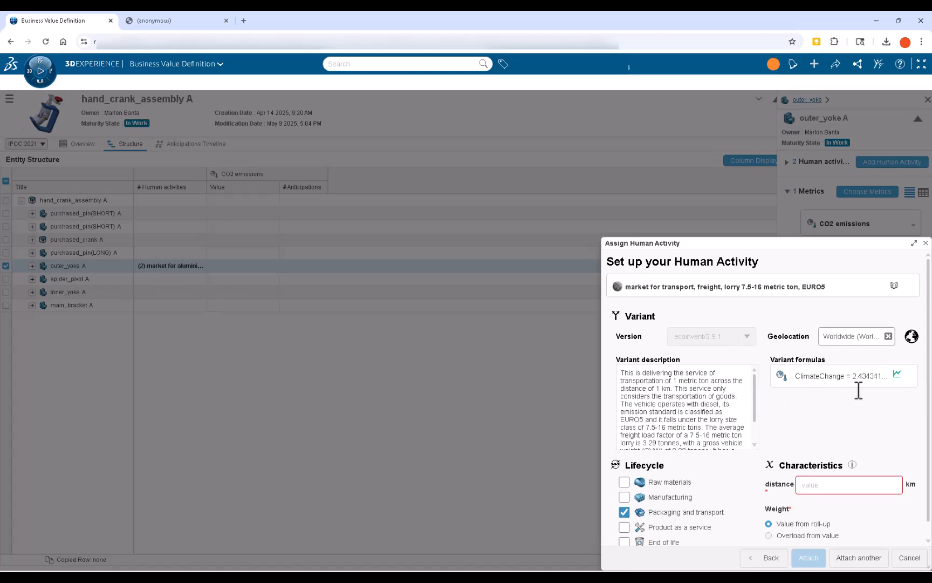
pyautogui.write('320')
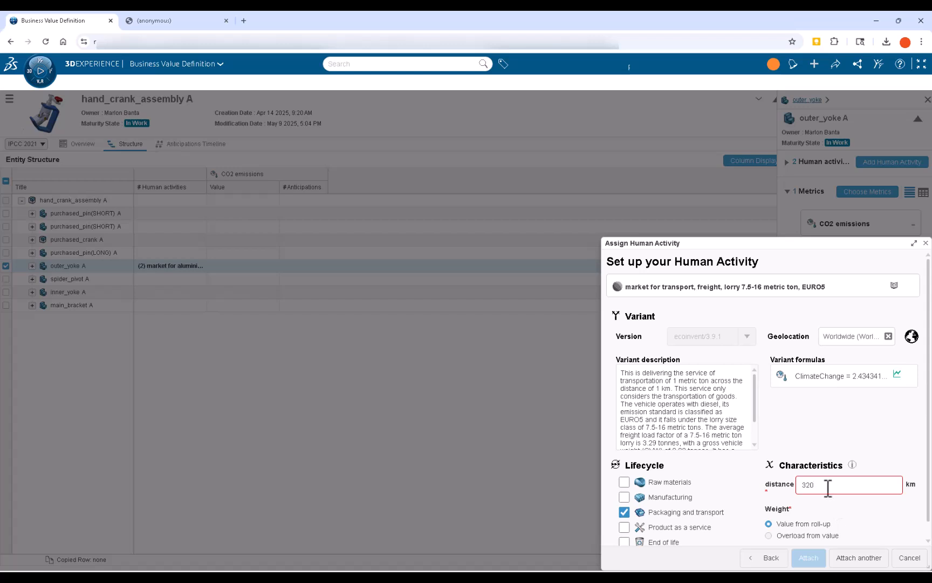
# - Set the lorry transport activity's geolocation to Slovakia and attach the activity to outer_yoke
pyautogui.click(911, 336)
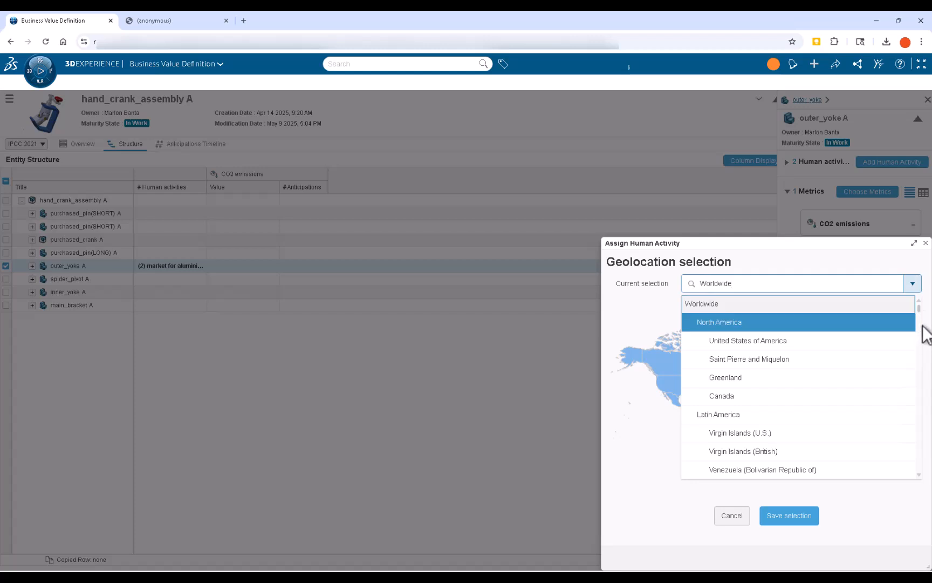
pyautogui.scroll(-15, 915, 348)
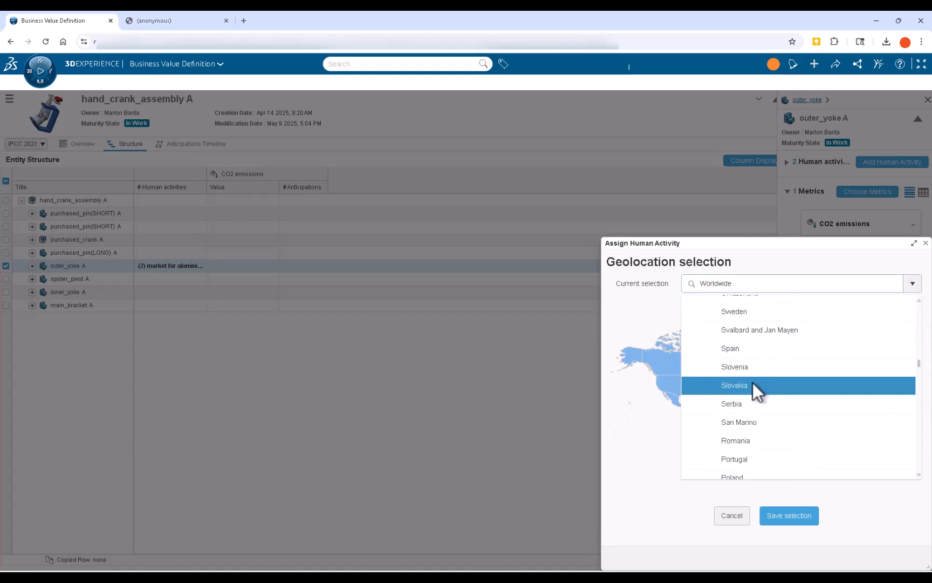
pyautogui.click(754, 383)
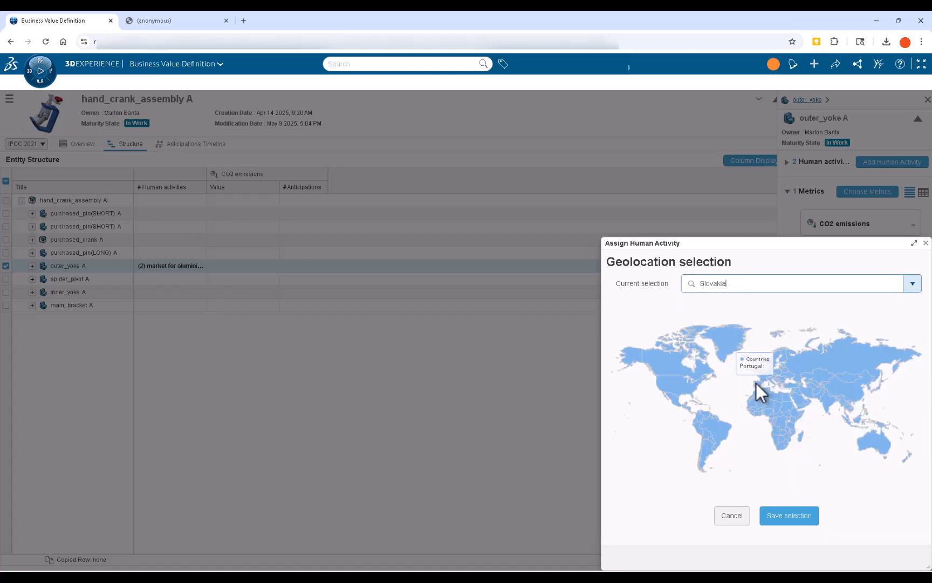
pyautogui.click(797, 519)
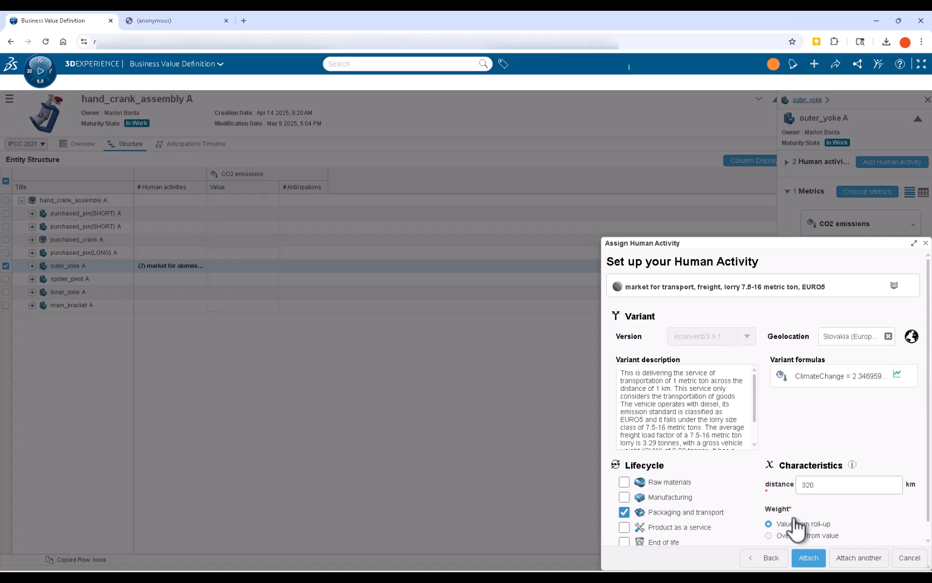
pyautogui.click(809, 553)
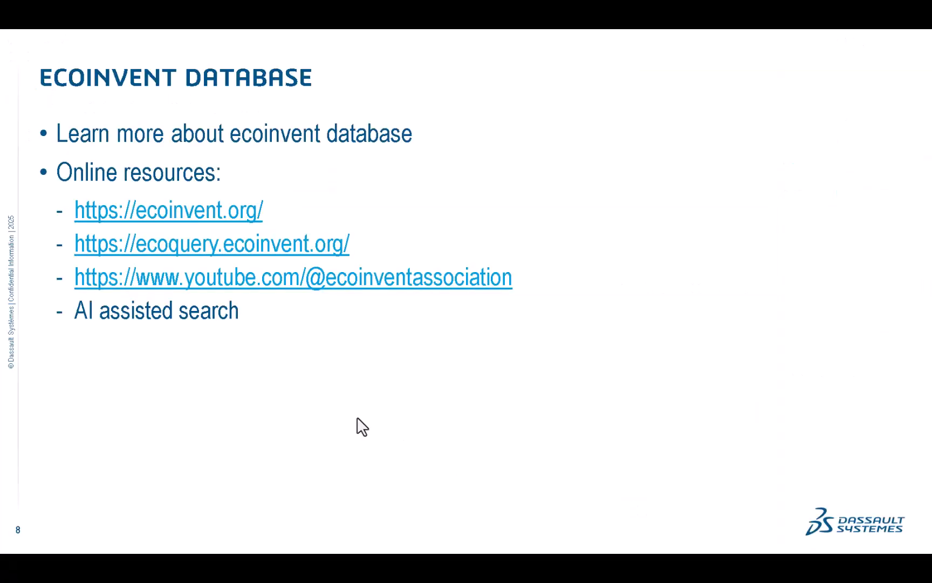
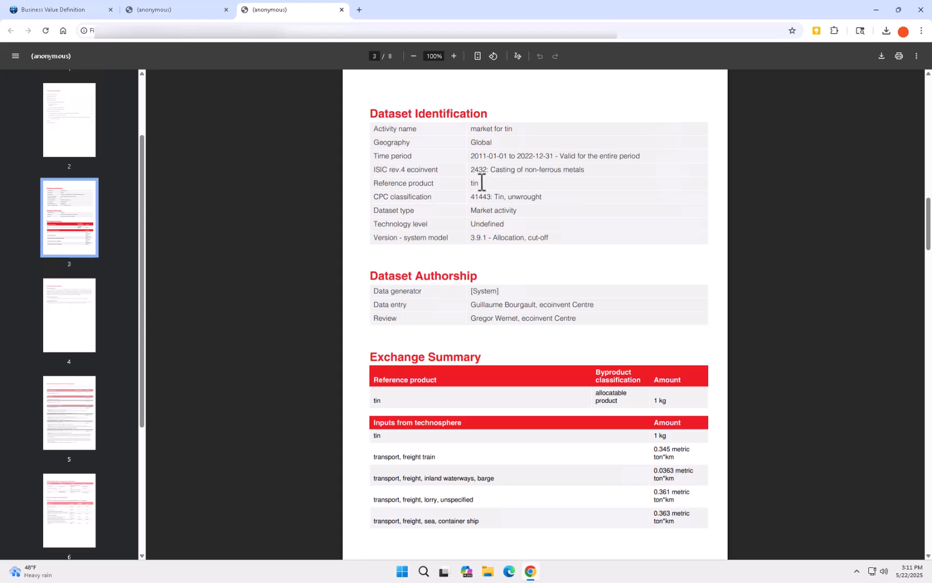
# - Examine the "tin production" dataset report, from its identification and exchange tables through the process description to the impact results and sources
pyautogui.click(188, 9)
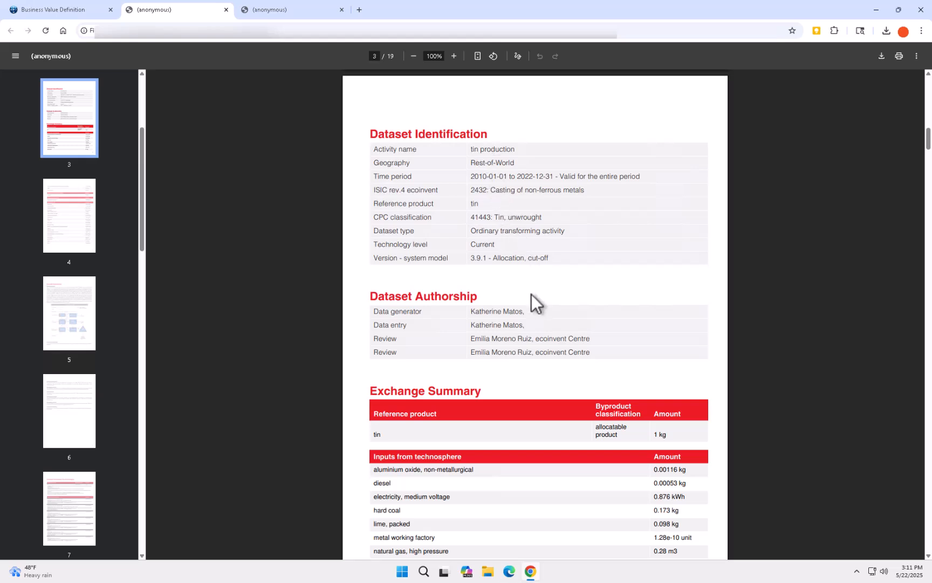
pyautogui.scroll(-10, 528, 341)
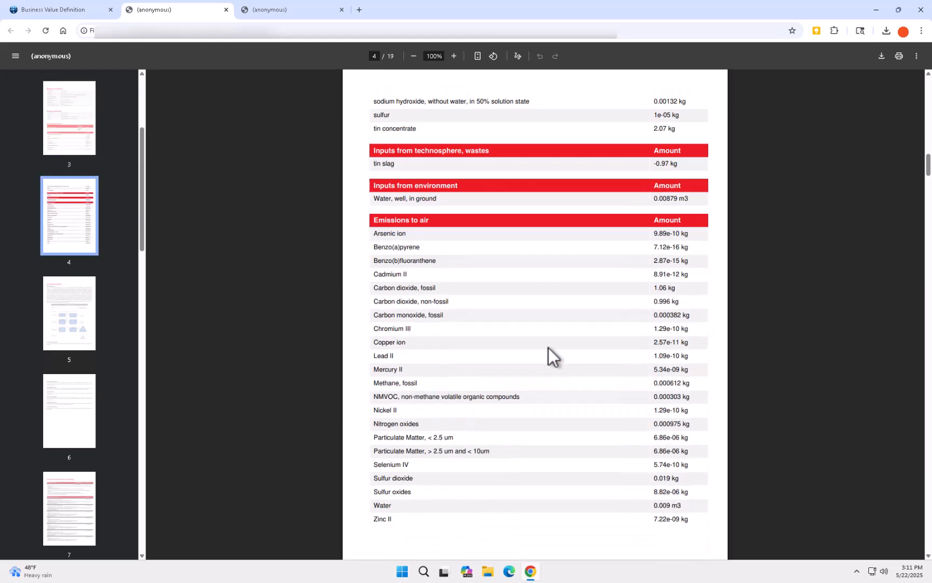
pyautogui.scroll(-10, 549, 347)
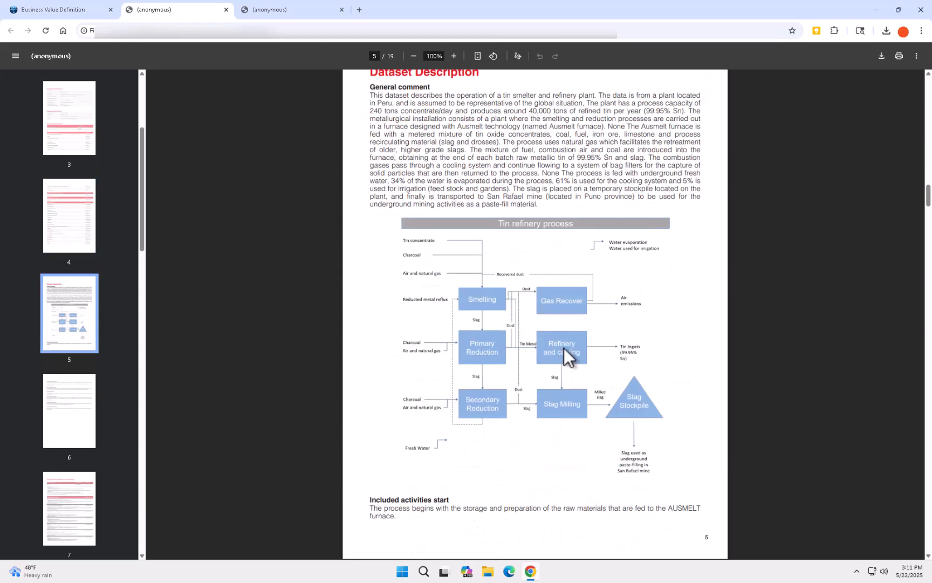
pyautogui.scroll(-15, 564, 351)
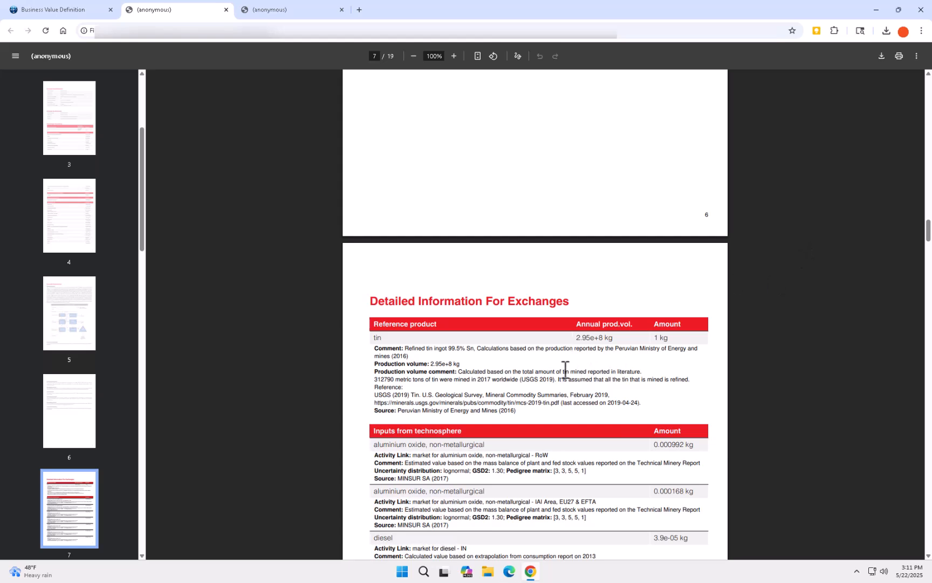
pyautogui.scroll(-10, 561, 373)
pyautogui.scroll(-15, 559, 373)
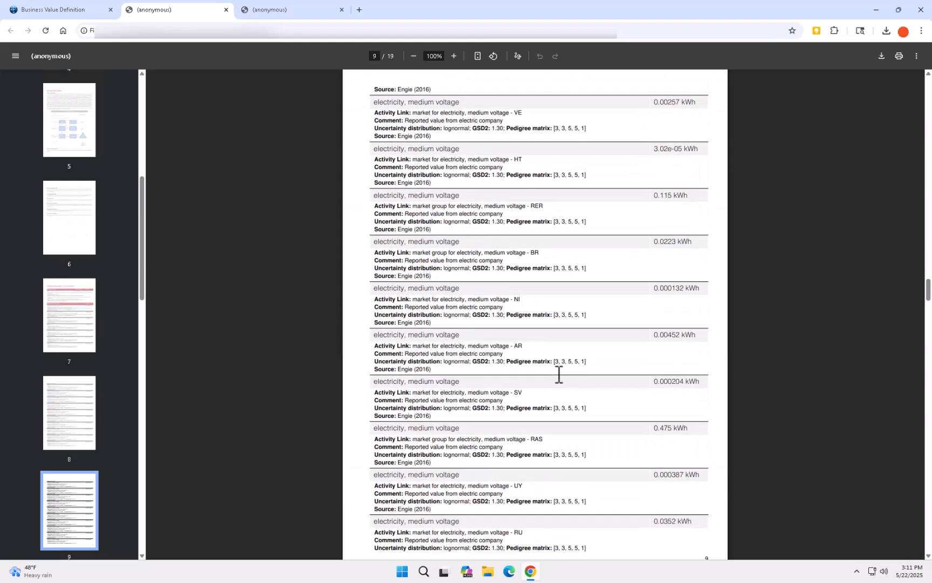
pyautogui.scroll(-15, 559, 373)
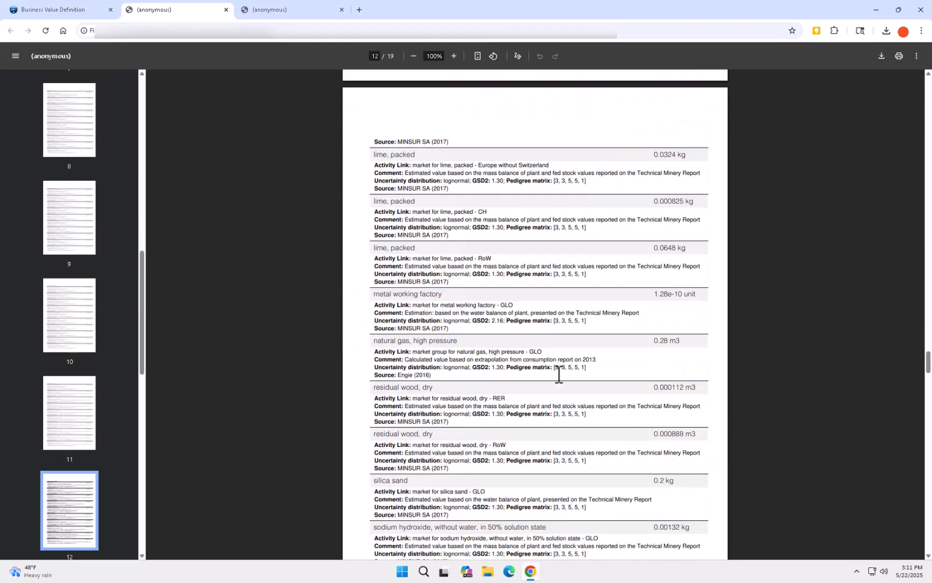
pyautogui.scroll(-15, 559, 374)
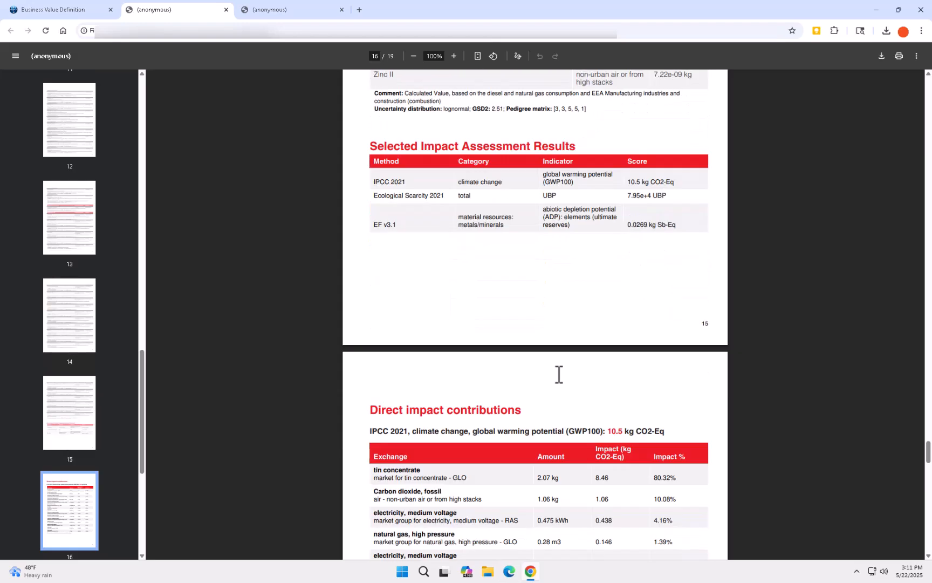
pyautogui.scroll(-15, 559, 373)
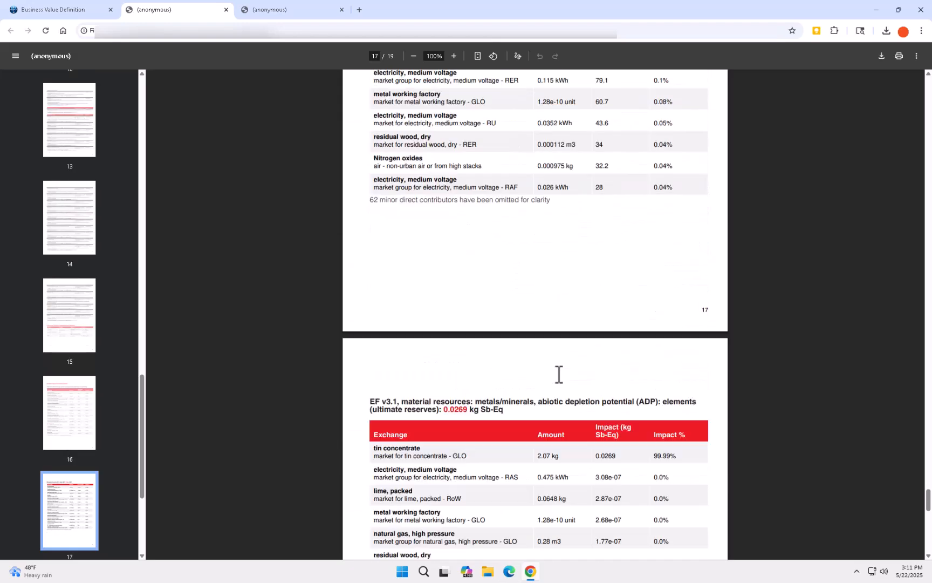
pyautogui.scroll(-6, 559, 373)
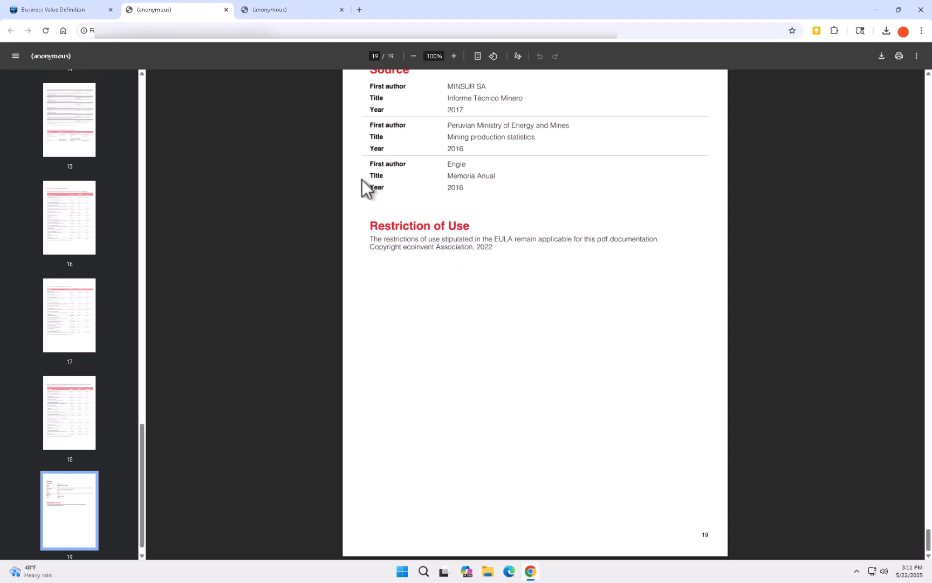
# - Examine the "market for tin" dataset report, comparing its reference product, linked tin production inputs and freight transport inputs
pyautogui.hotkey('ctrl', 'Tab')
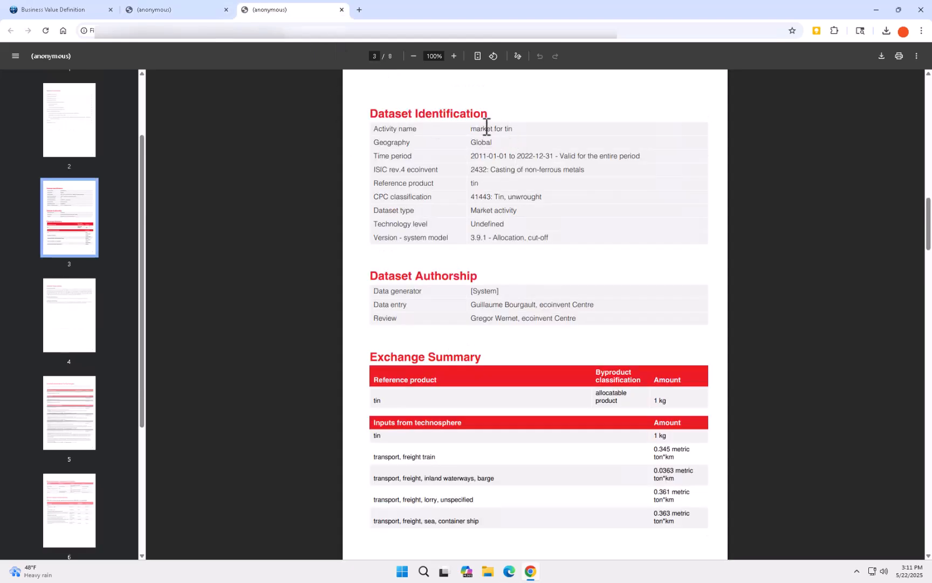
pyautogui.moveTo(387, 402); pyautogui.dragTo(348, 394)
pyautogui.scroll(-20, 425, 393)
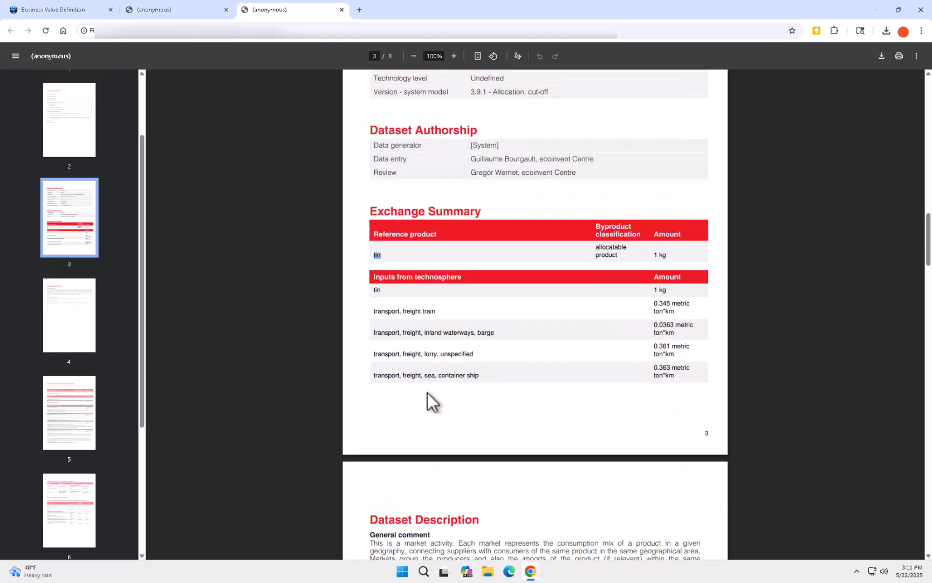
pyautogui.scroll(-3, 430, 391)
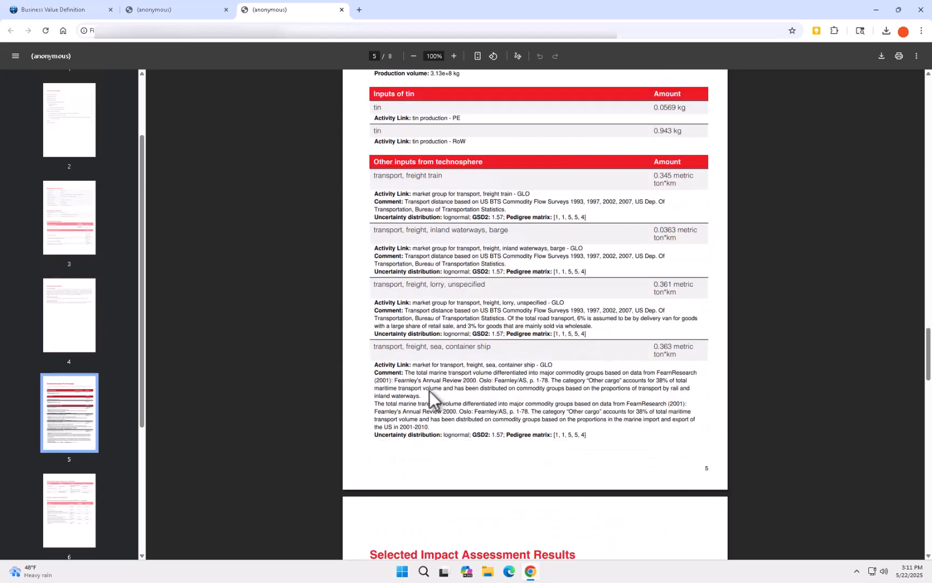
pyautogui.scroll(1, 431, 367)
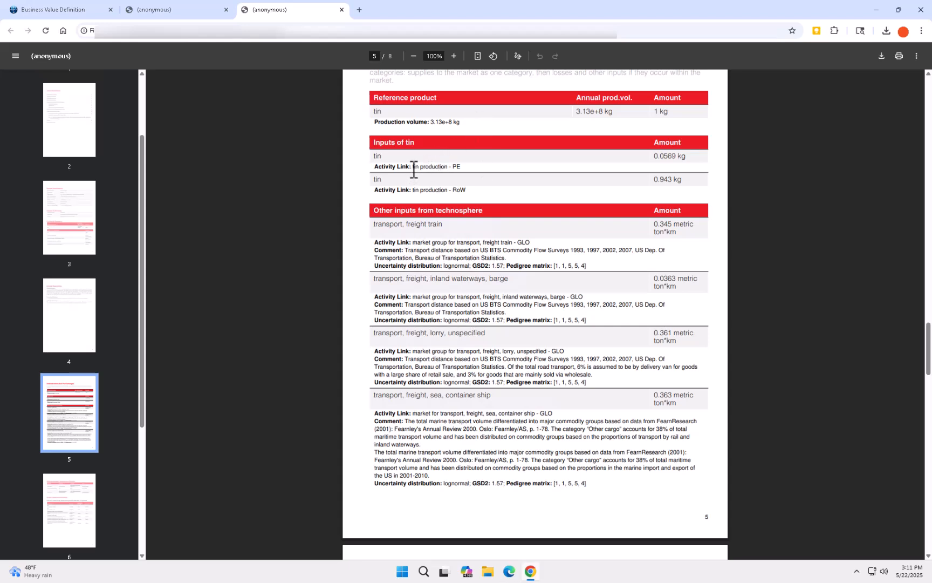
pyautogui.moveTo(412, 166); pyautogui.dragTo(463, 167)
pyautogui.moveTo(417, 223); pyautogui.dragTo(539, 399)
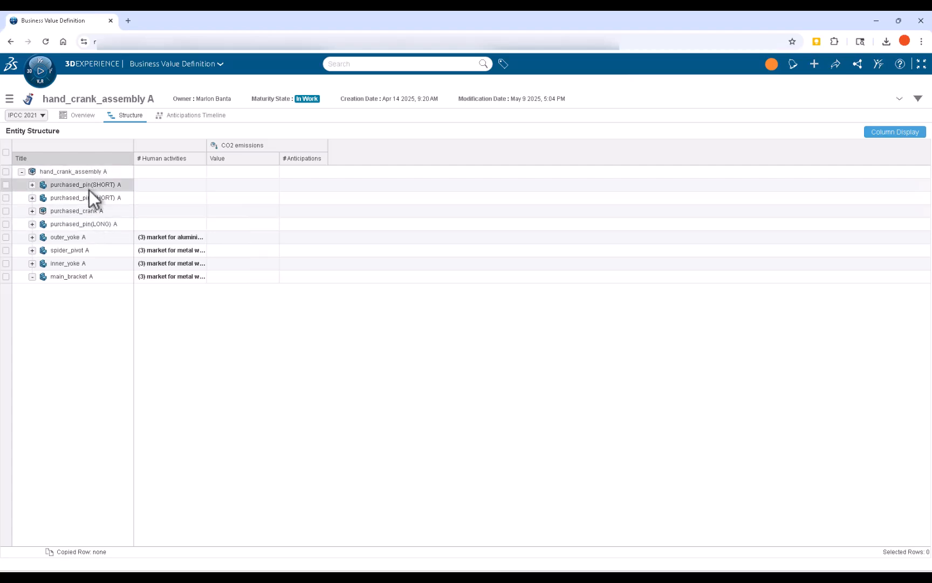
# - Attach the "chromium steel milling, small parts" activity to purchased_pin(SHORT) with the Manufacturing lifecycle stage and geolocation Germany
pyautogui.click(152, 185)
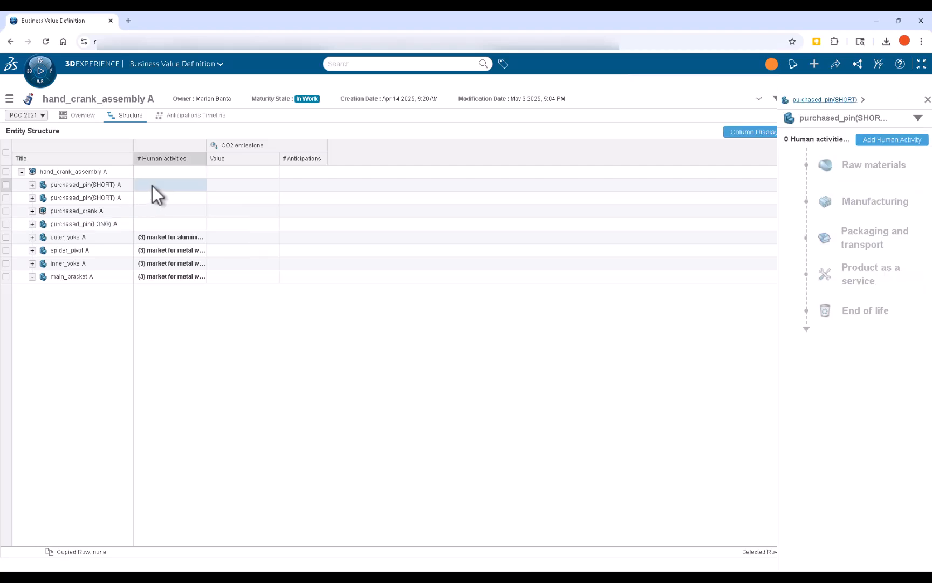
pyautogui.click(891, 141)
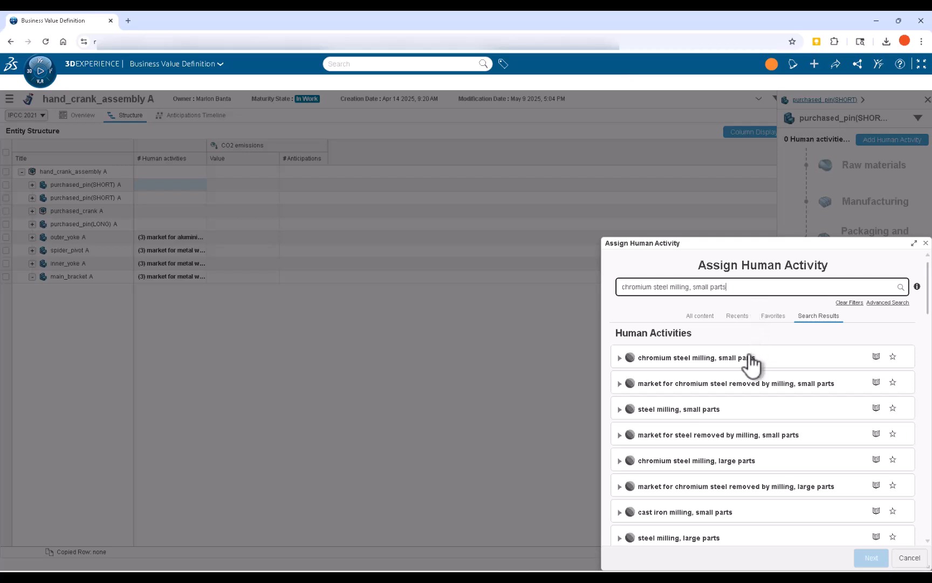
pyautogui.click(704, 358)
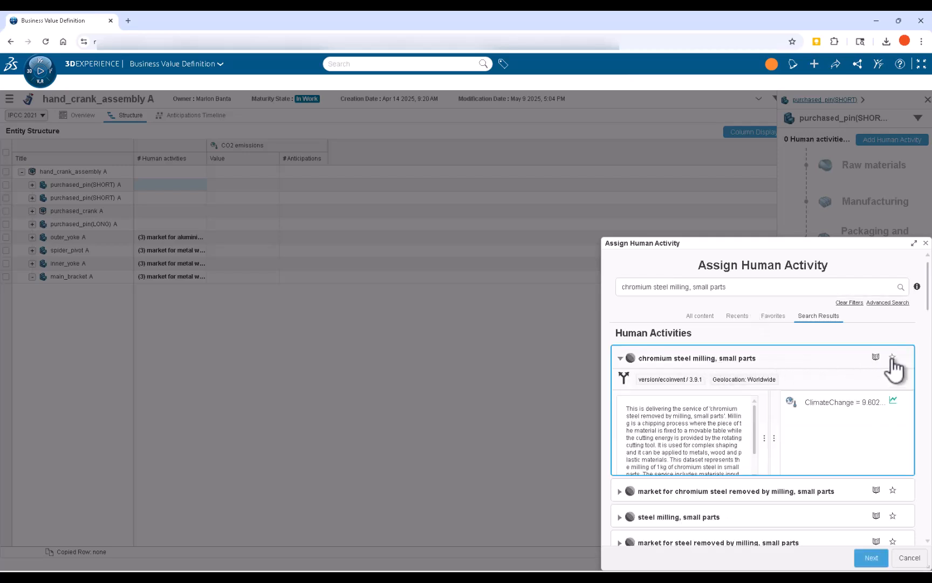
pyautogui.click(870, 558)
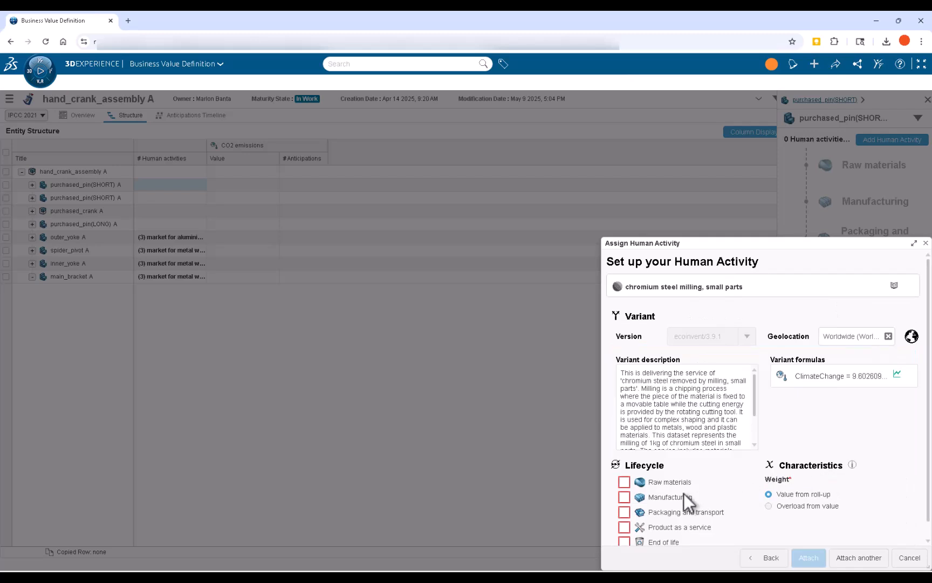
pyautogui.click(626, 498)
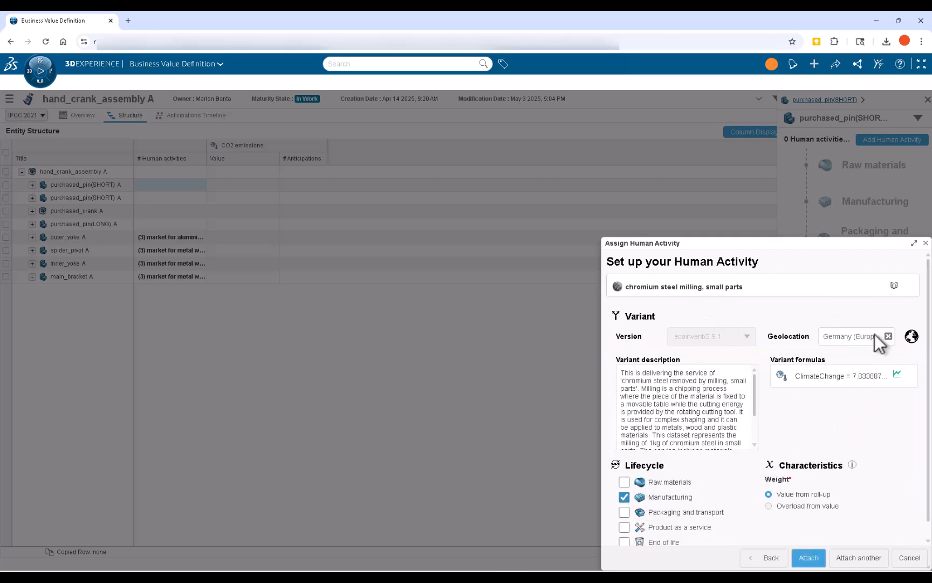
pyautogui.click(808, 559)
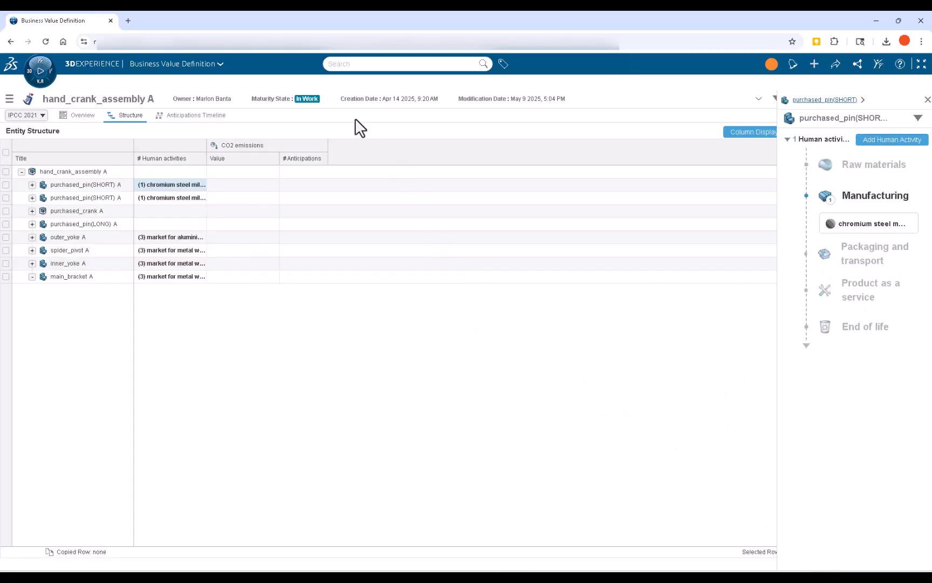
# - Attach the "market for steel, chromium steel 18/8" activity to purchased_pin(SHORT) with the Raw materials lifecycle stage and geolocation Germany
pyautogui.click(887, 141)
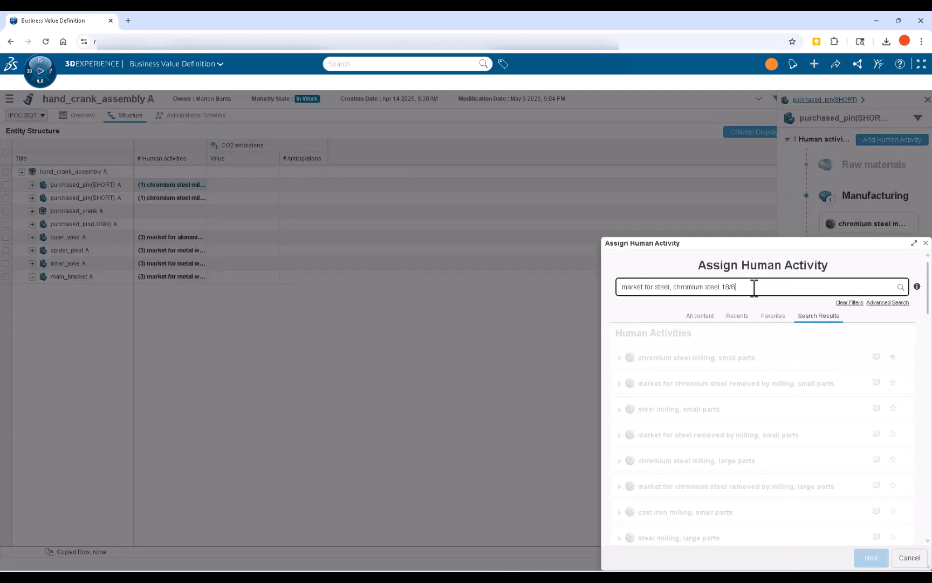
pyautogui.click(620, 436)
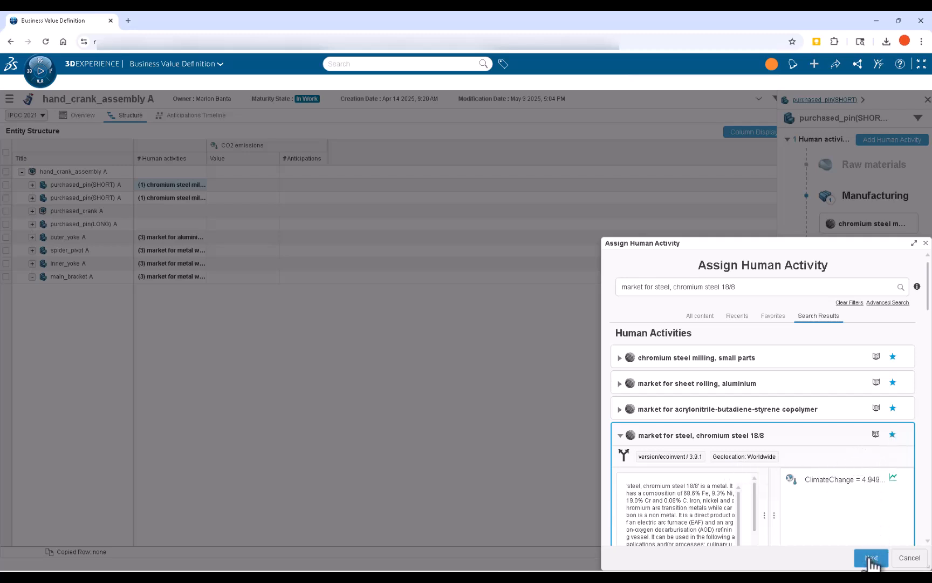
pyautogui.click(871, 557)
pyautogui.click(624, 482)
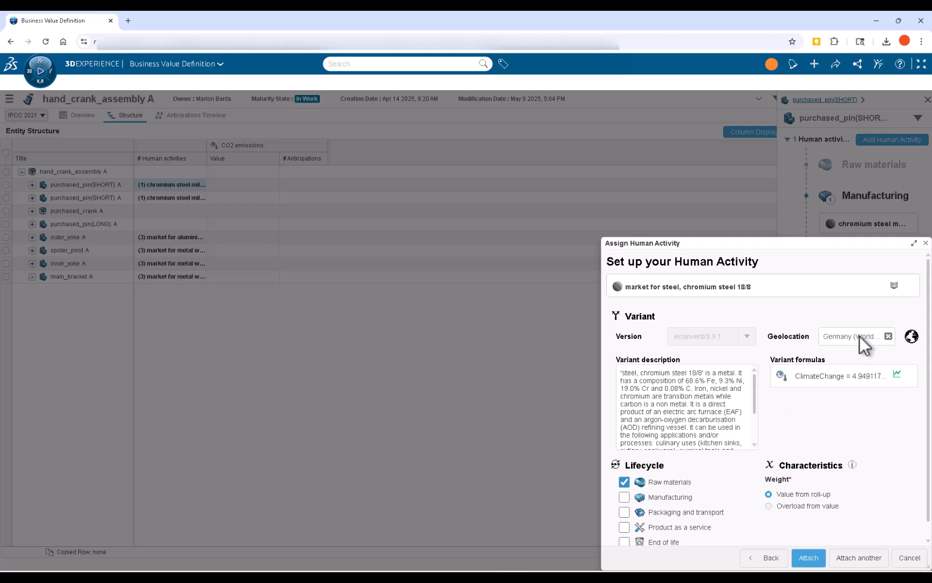
pyautogui.click(809, 559)
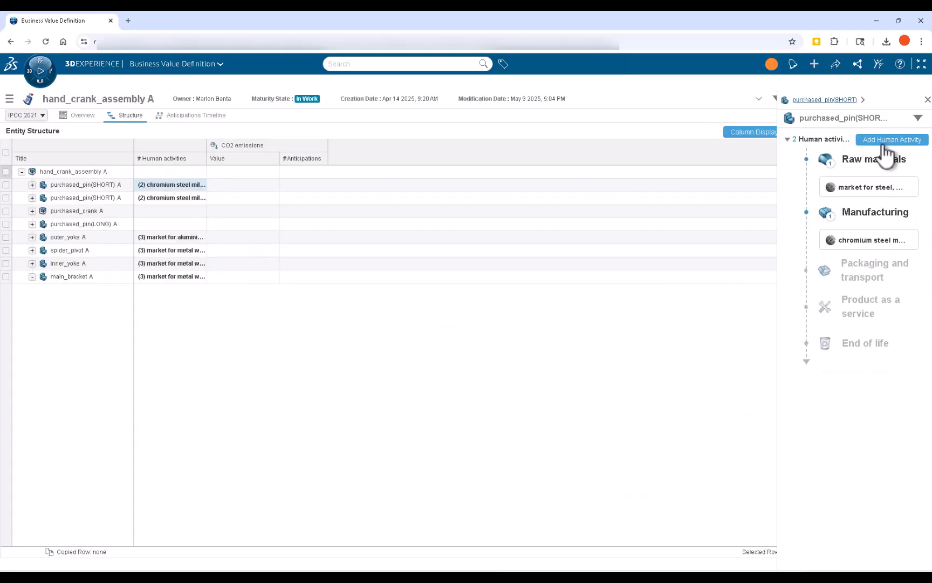
# - Search for a third purchased_pin(SHORT) activity, select "transport, freight, lorry 16-32 metric ton, EURO6" and mark it as a favorite
pyautogui.click(885, 149)
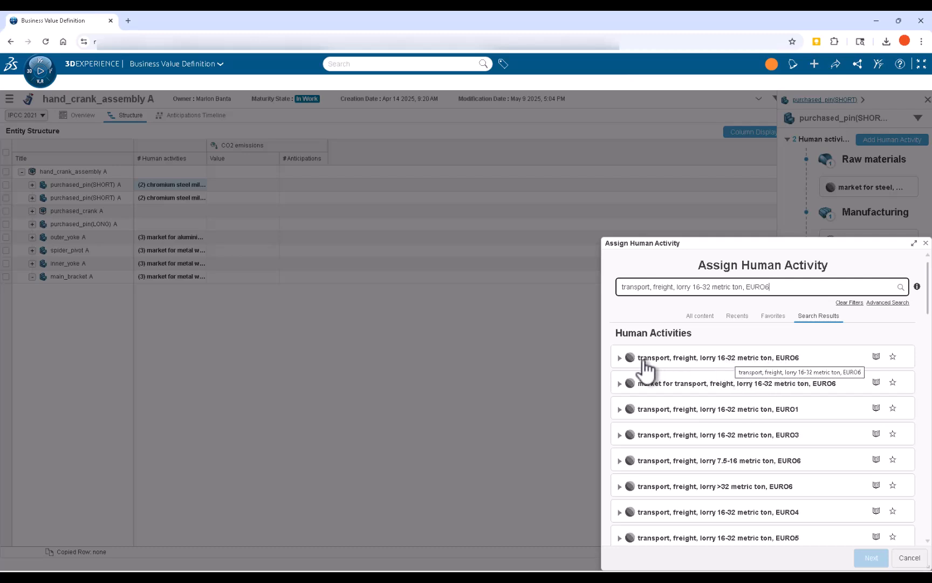
pyautogui.click(877, 362)
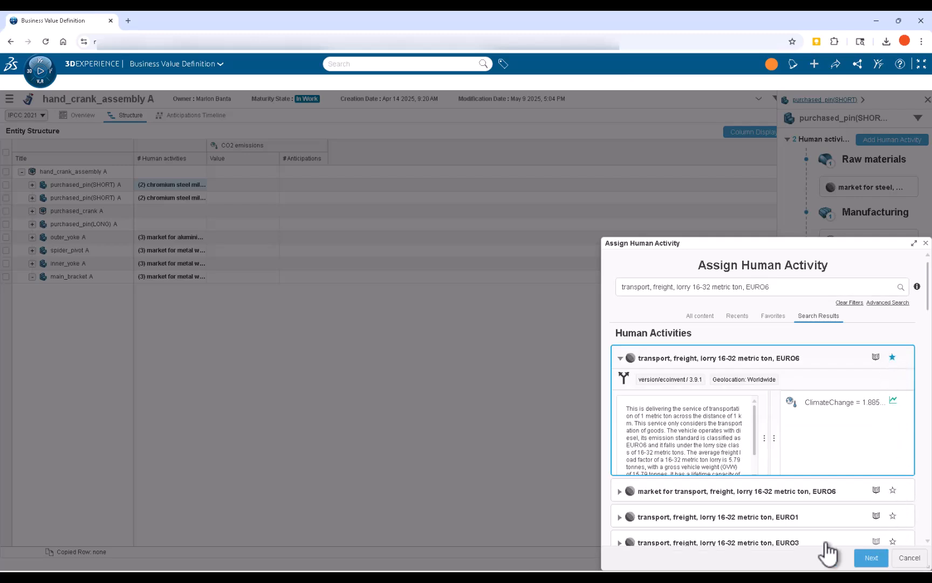
pyautogui.click(871, 557)
# - Attach the lorry transport activity to purchased_pin(SHORT) with the Packaging and transport stage, a distance of 350 km and geolocation Germany
pyautogui.click(625, 512)
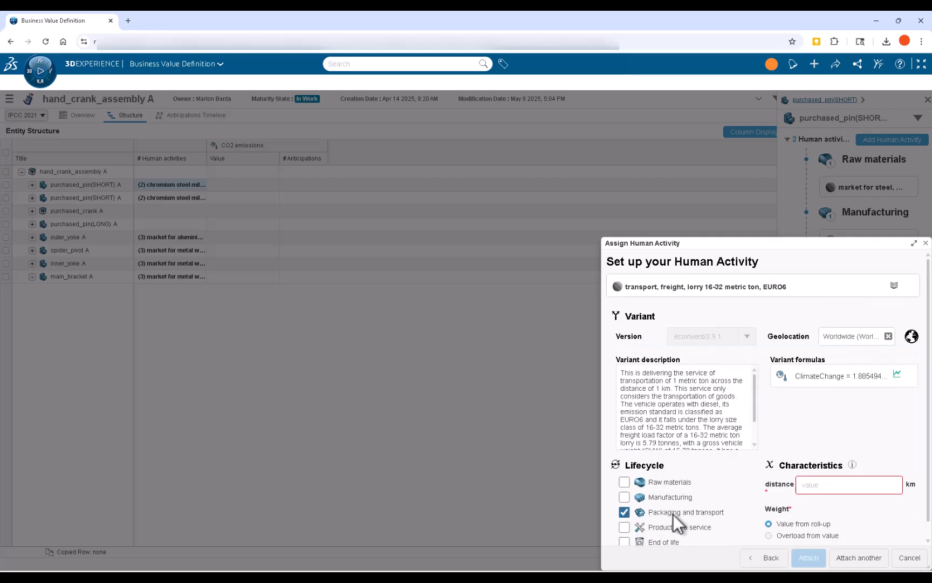
pyautogui.click(829, 488)
pyautogui.write('350')
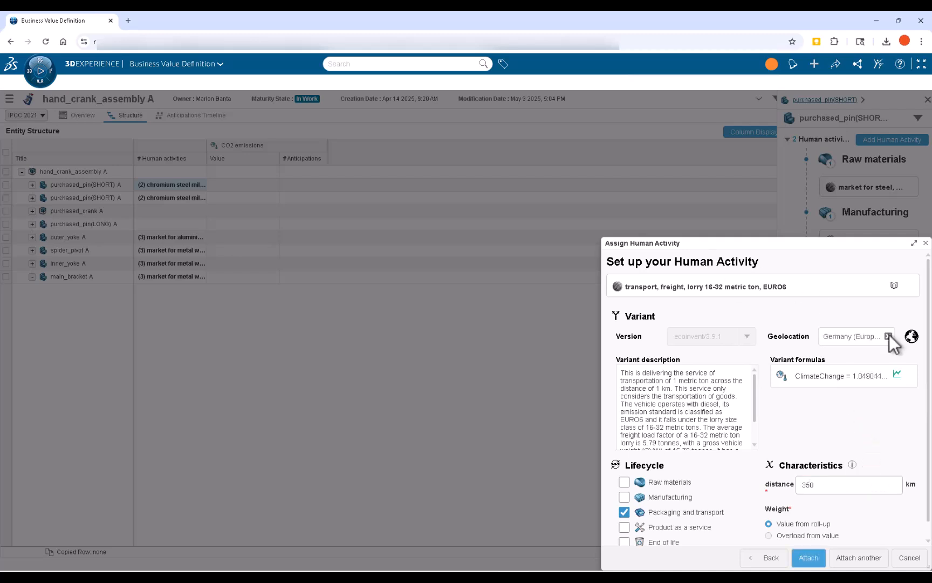
pyautogui.click(804, 559)
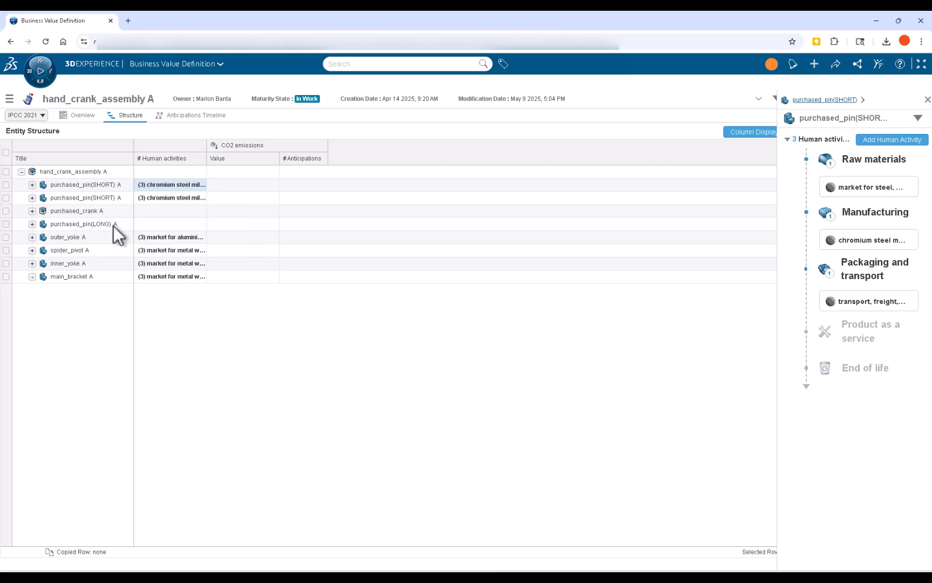
# - Assign the favorite chromium steel market, chromium steel milling and lorry transport activities to purchased_pin(LONG) under their respective lifecycle stages
pyautogui.rightClick(163, 197)
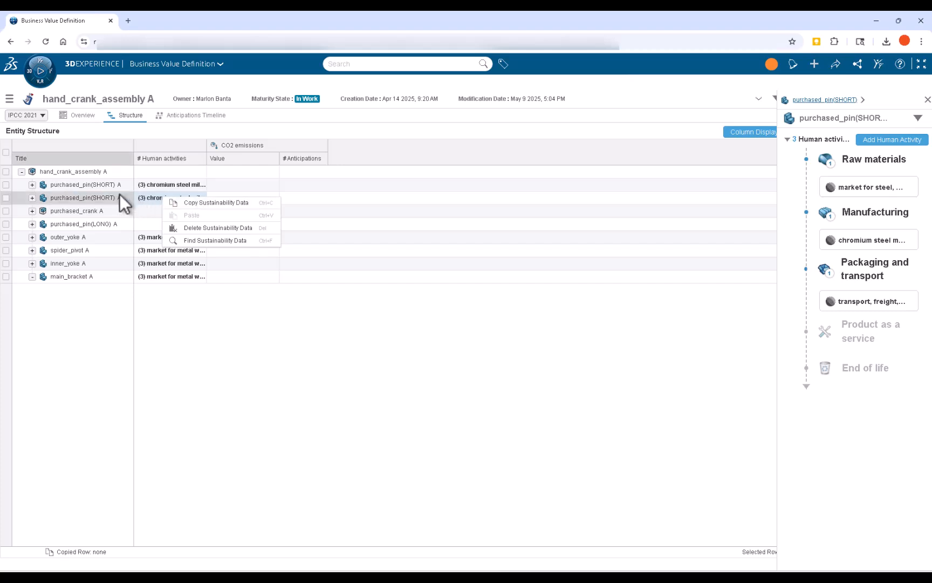
pyautogui.click(112, 226)
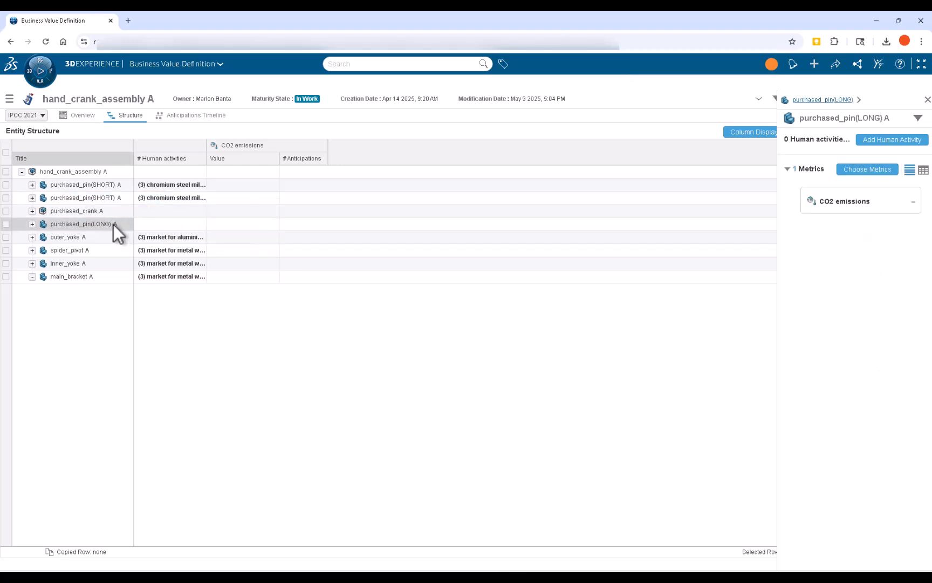
pyautogui.click(896, 140)
pyautogui.click(773, 317)
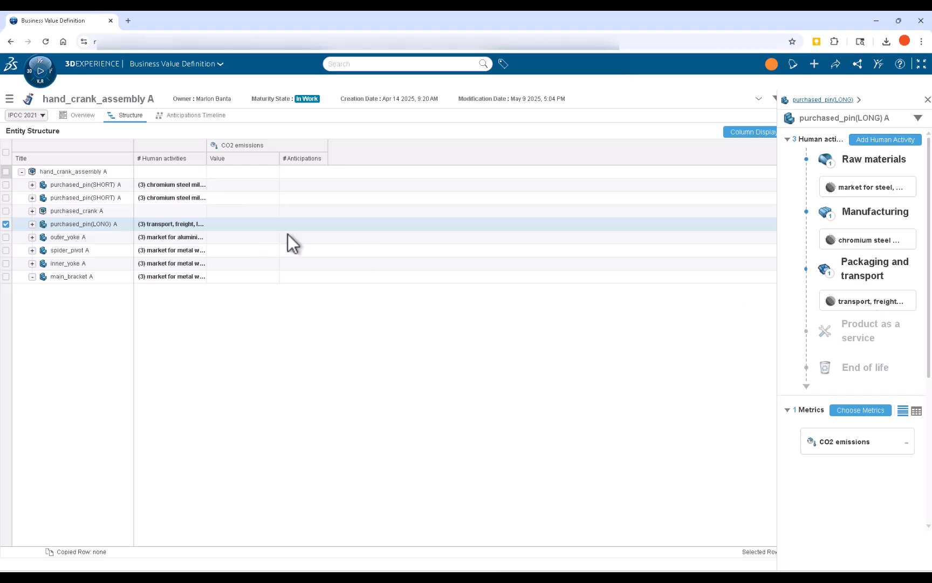
pyautogui.click(175, 220)
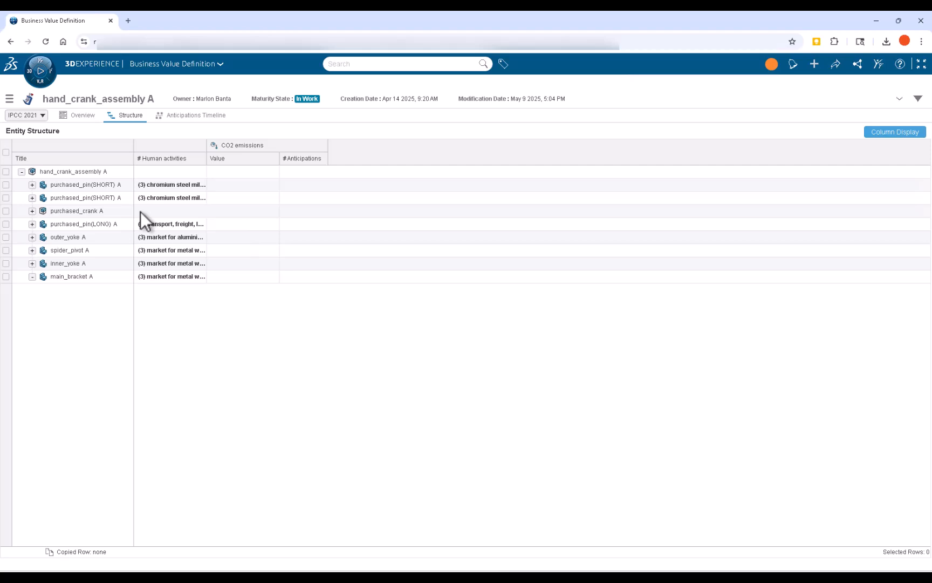
# - Set purchased_crank's declared CO2 emissions to 4 kg CO2 with a tolerance of 1 kg CO2 and 80 % confidence, and save
pyautogui.click(241, 215)
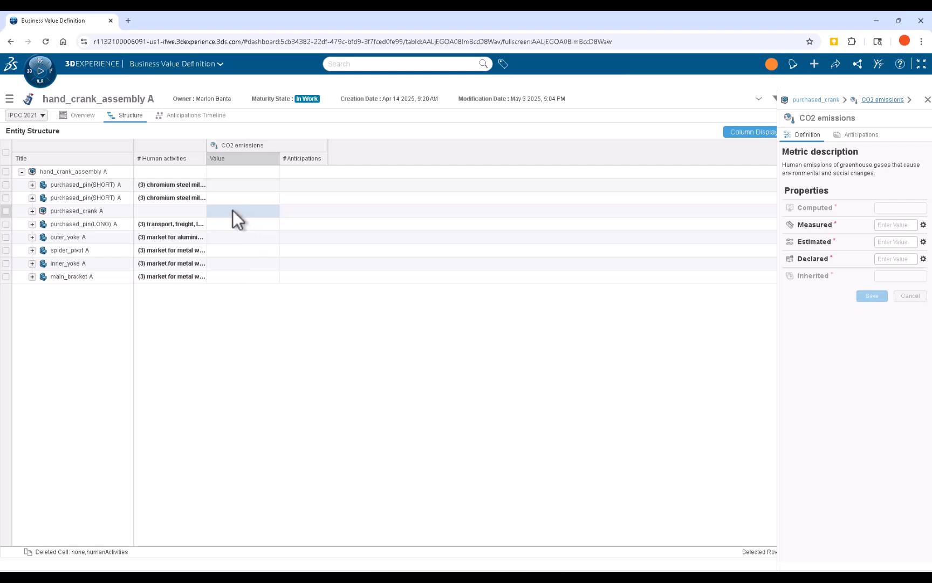
pyautogui.click(901, 257)
pyautogui.write('4')
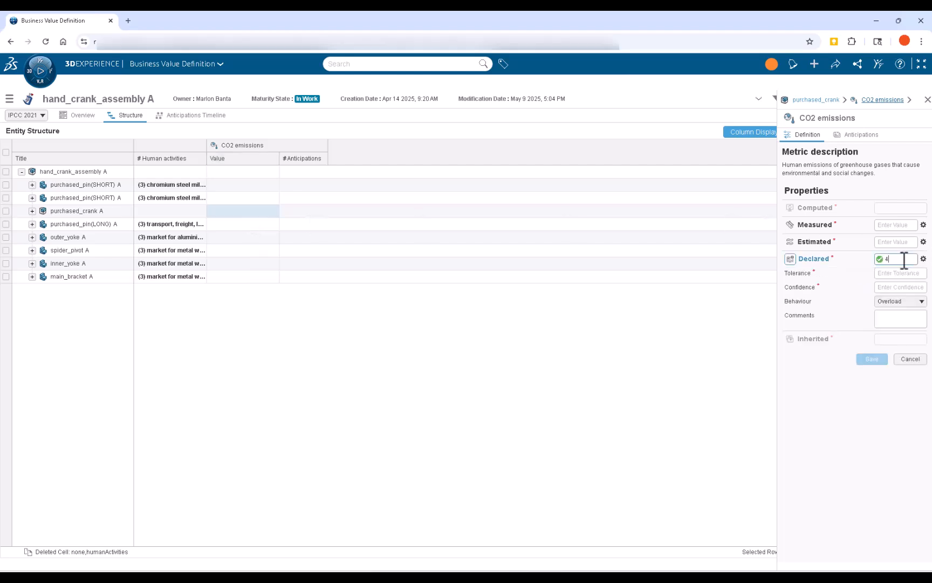
pyautogui.click(910, 273)
pyautogui.write('1 kg CO2')
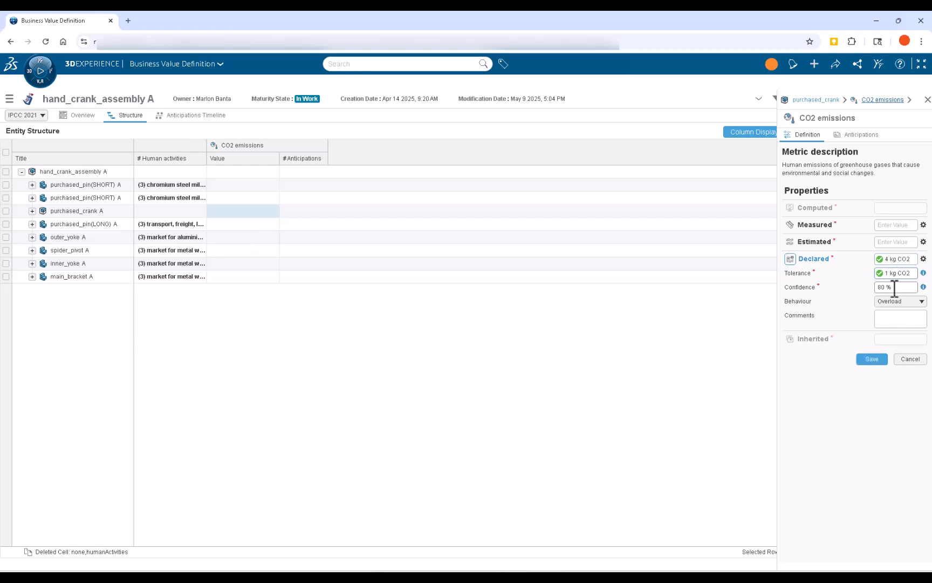
pyautogui.click(872, 360)
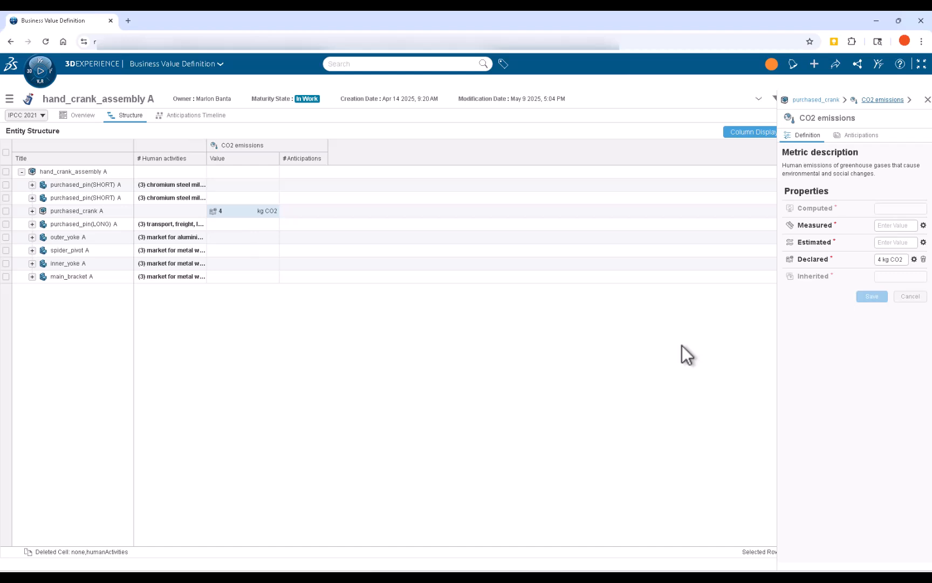
pyautogui.click(243, 214)
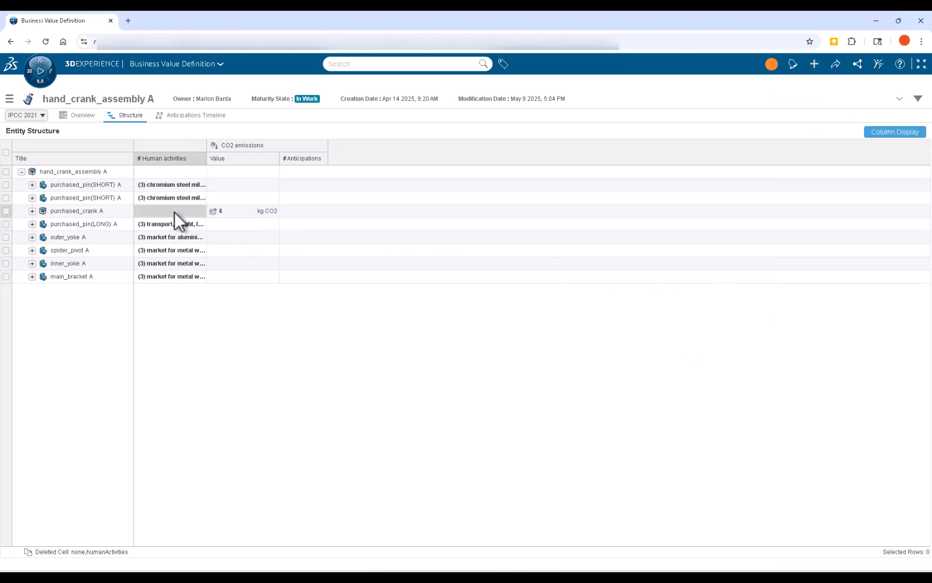
# - Attach the favorite "transport, freight, lorry 16-32 metric ton, EURO6" activity to purchased_crank under Packaging and transport, with geolocation Germany and distance 350 km
pyautogui.click(174, 212)
pyautogui.click(888, 140)
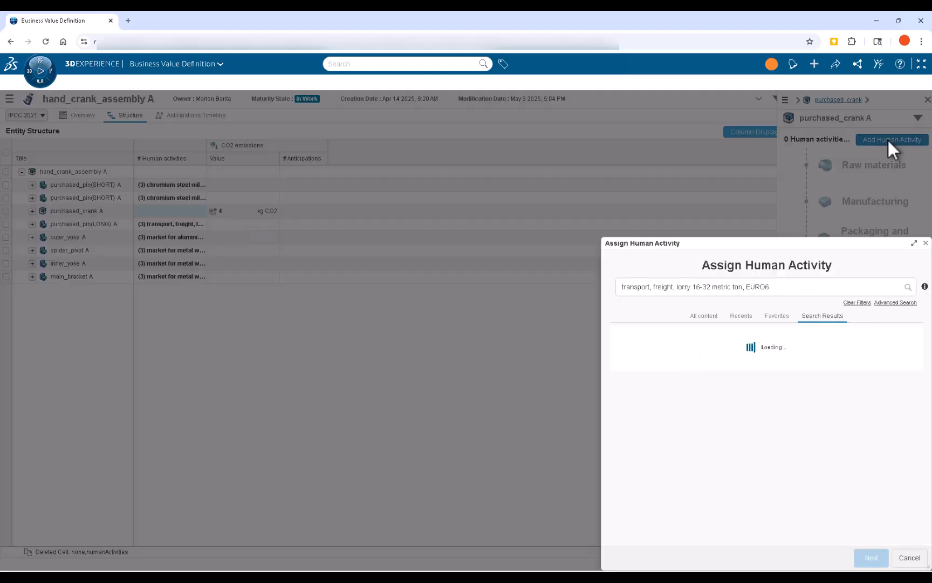
pyautogui.click(780, 318)
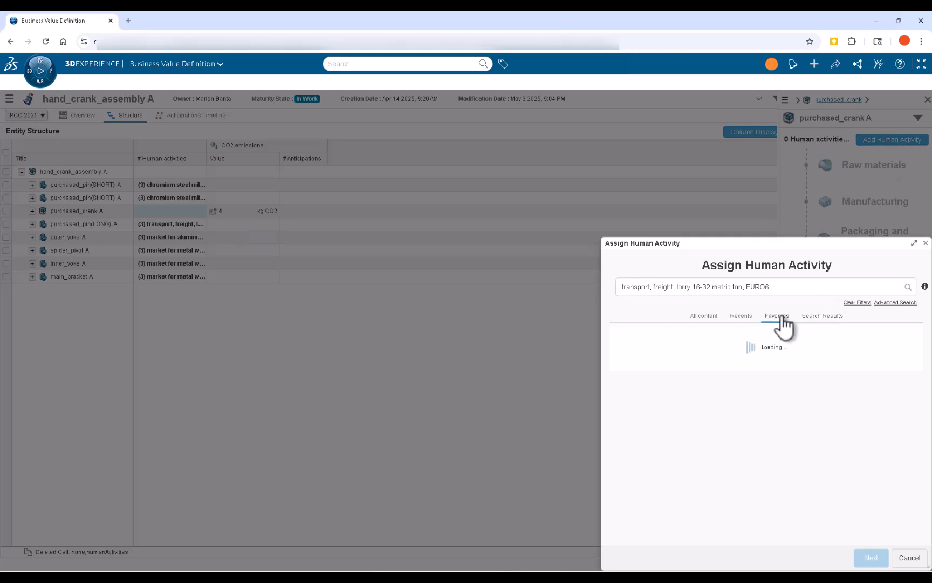
pyautogui.click(752, 360)
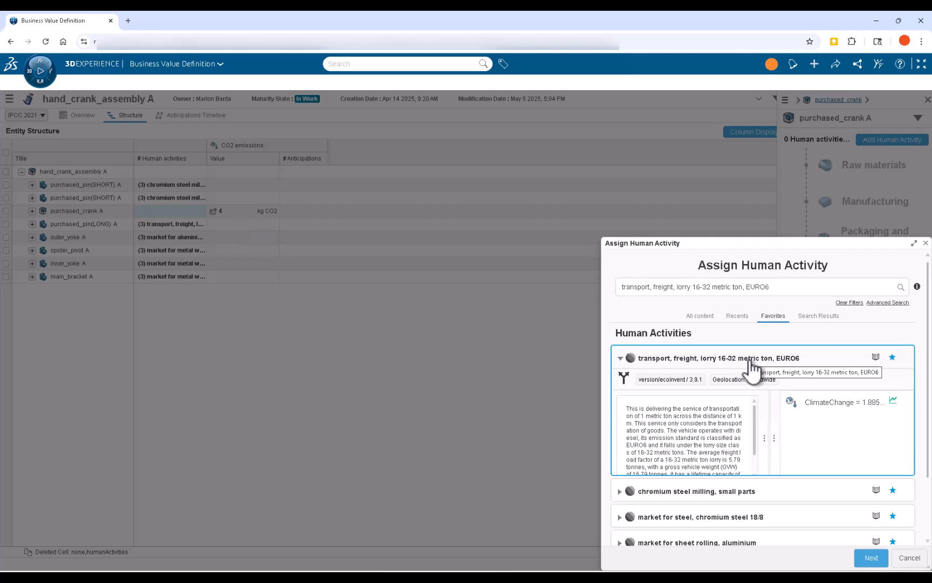
pyautogui.click(869, 558)
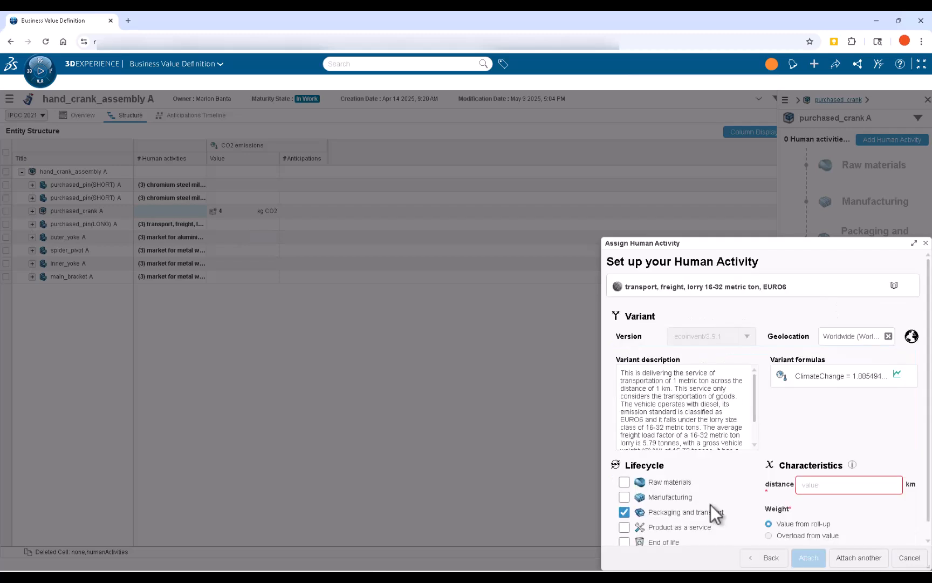
pyautogui.click(912, 338)
pyautogui.click(792, 406)
pyautogui.click(824, 486)
pyautogui.write('350')
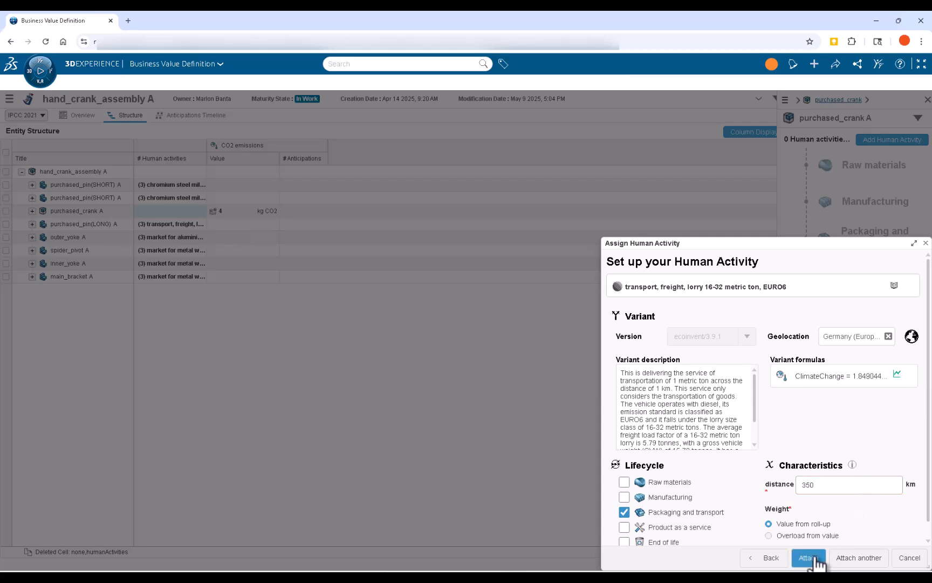
pyautogui.click(815, 559)
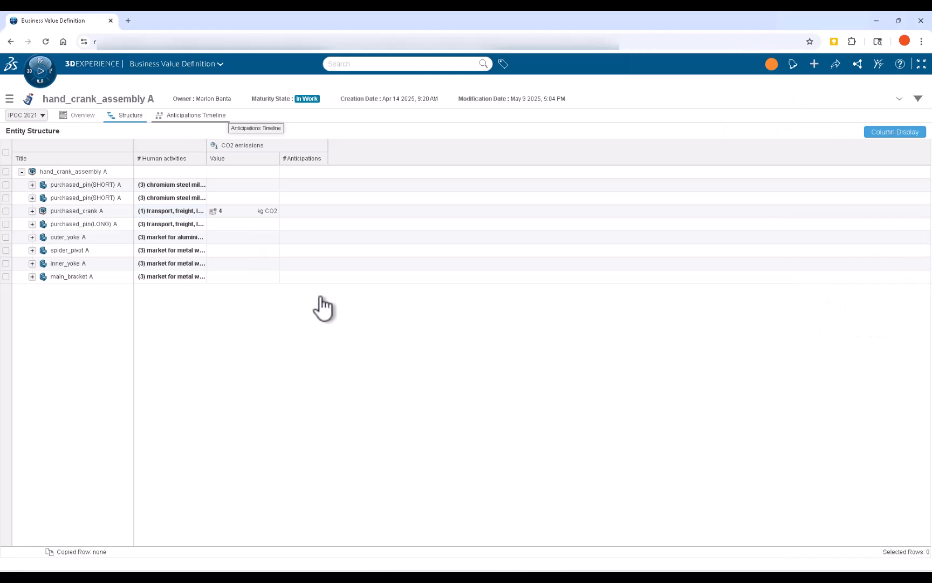
# - Search for a "cardboard box" activity for the top-level hand_crank_assembly and select "market for corrugated board box"
pyautogui.click(169, 171)
pyautogui.click(844, 182)
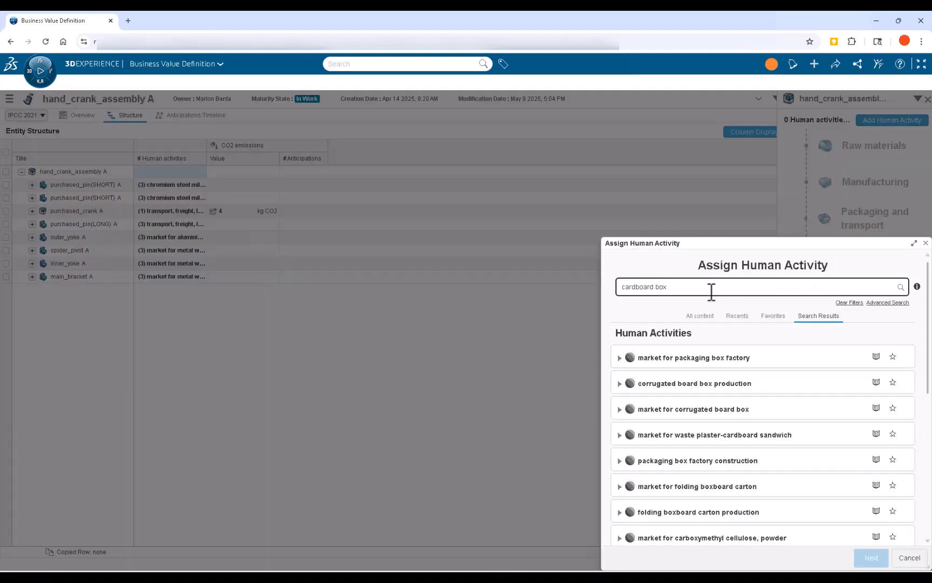
pyautogui.click(701, 411)
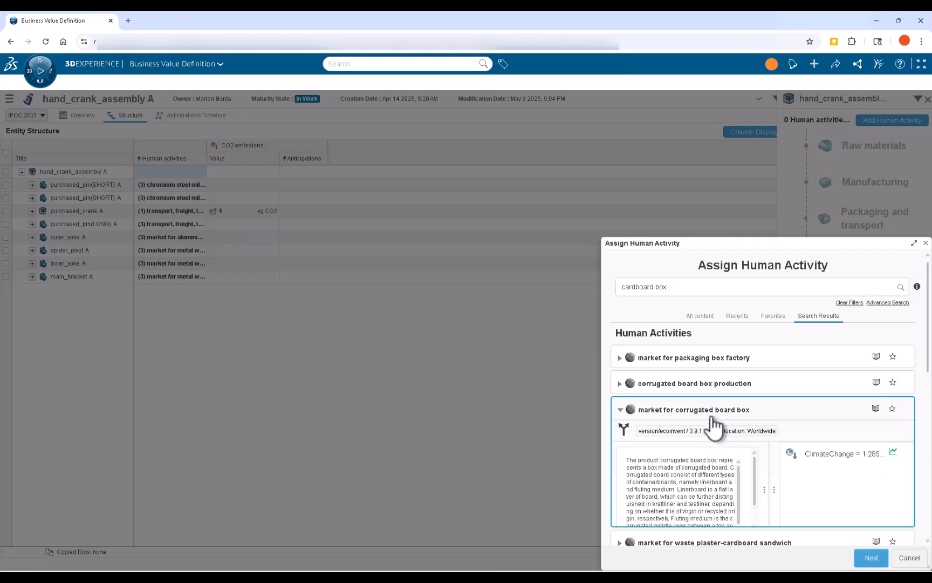
pyautogui.scroll(-3, 821, 450)
pyautogui.scroll(5, 824, 457)
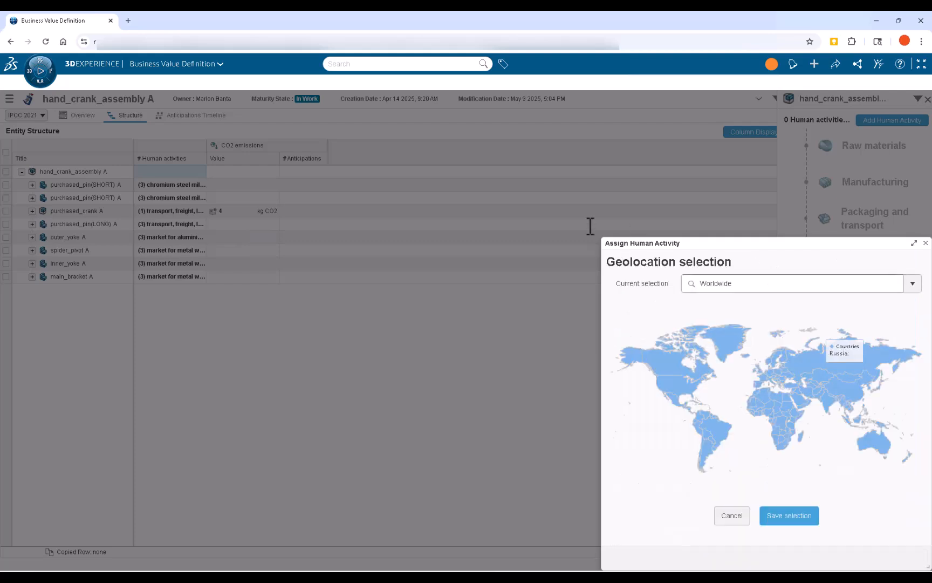
# - Set the corrugated board box activity's geolocation to Czechia, overload its weight with .2 kg and attach it under Packaging and transport
pyautogui.click(792, 515)
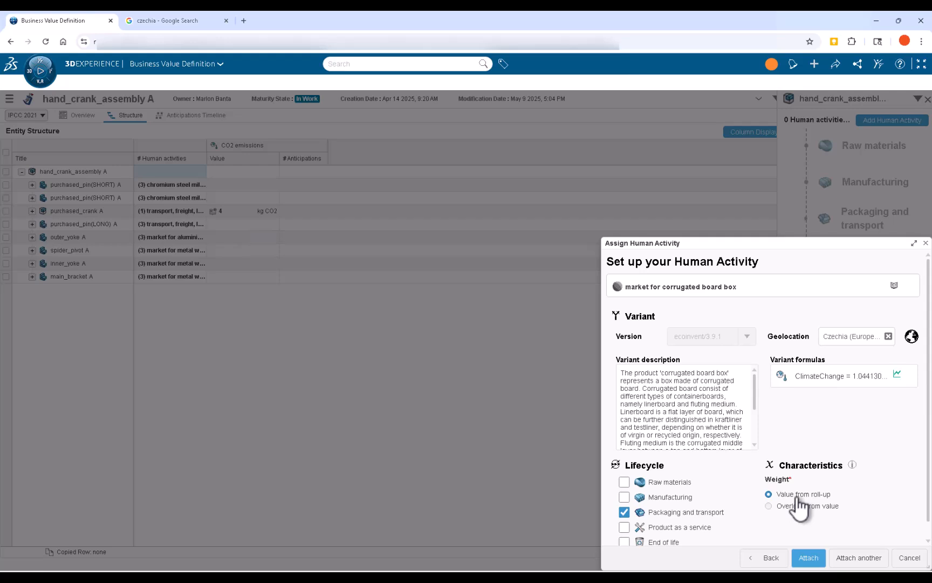
pyautogui.click(769, 506)
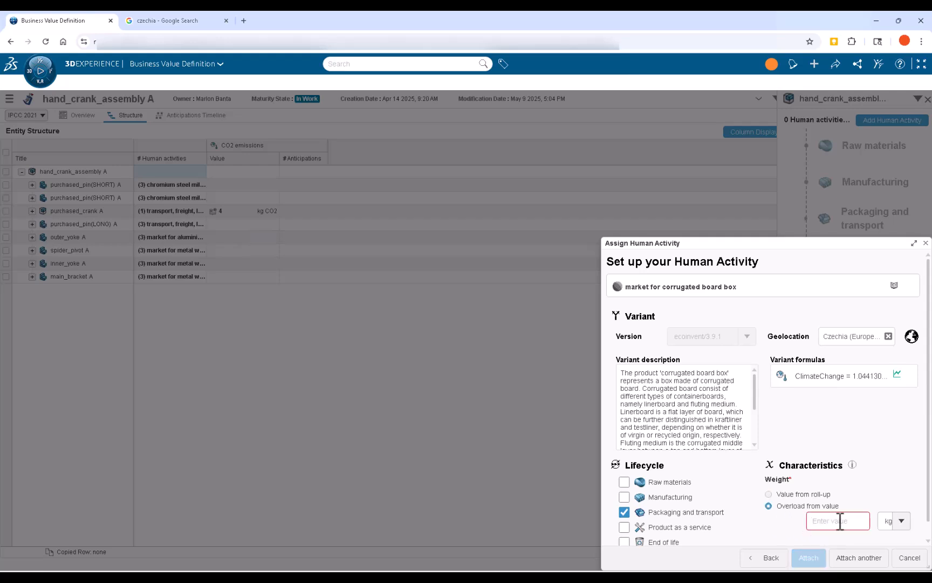
pyautogui.write('.2')
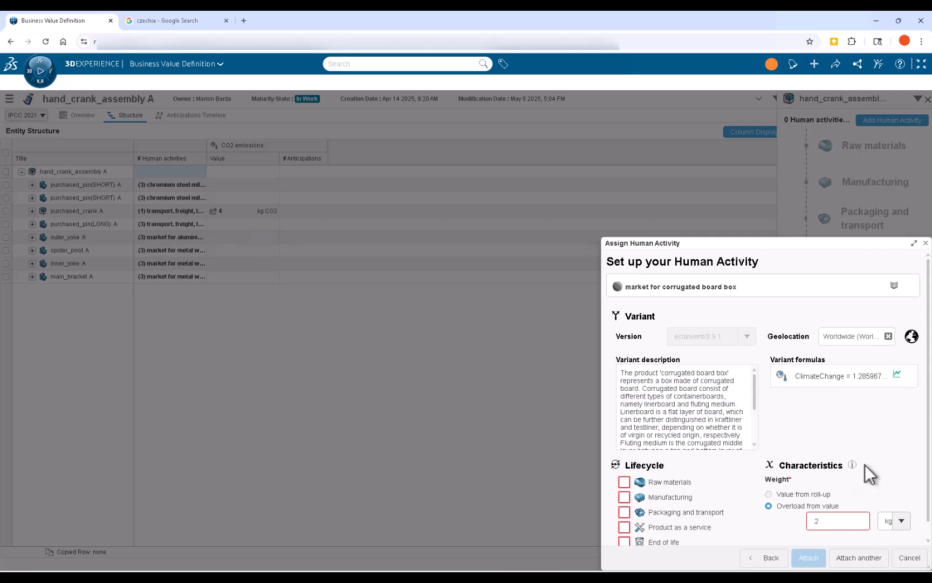
pyautogui.click(624, 512)
pyautogui.click(809, 558)
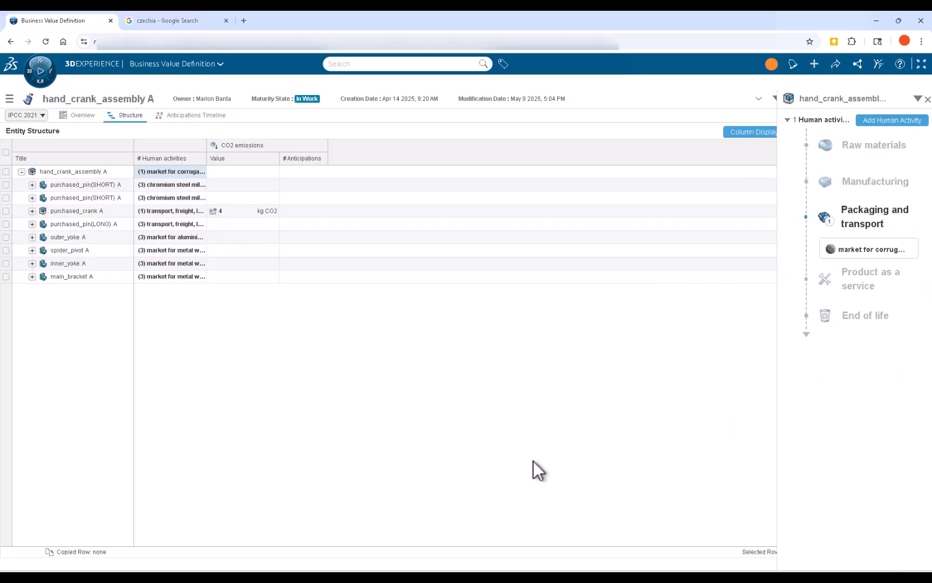
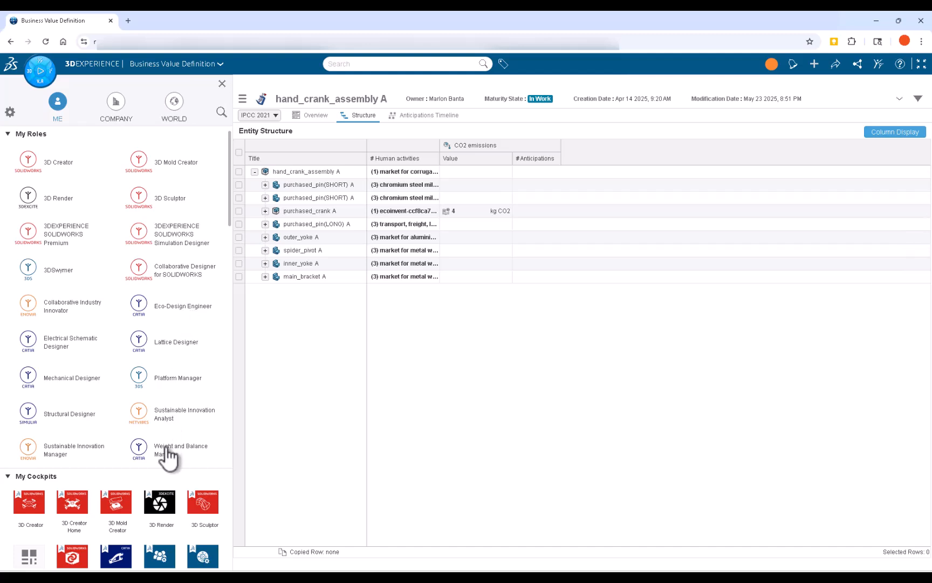
# - Switch the assembly structure to the Weight and Balance metrics and expand purchased_crank to inspect its components
pyautogui.click(41, 72)
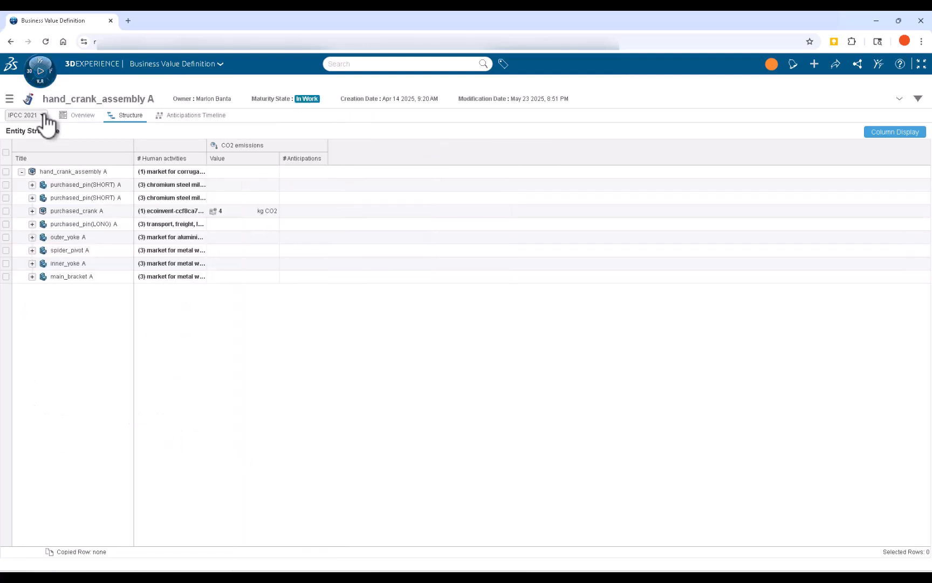
pyautogui.click(44, 116)
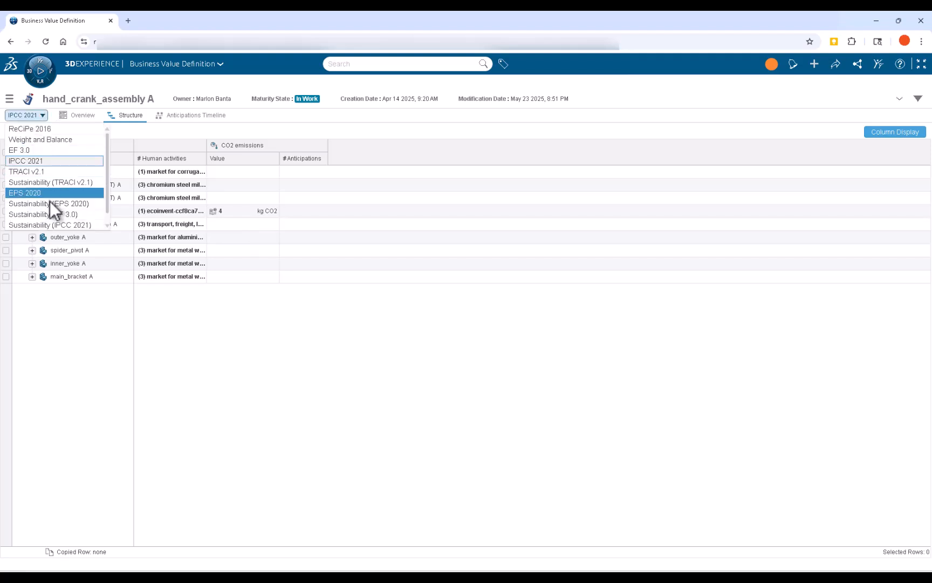
pyautogui.click(58, 141)
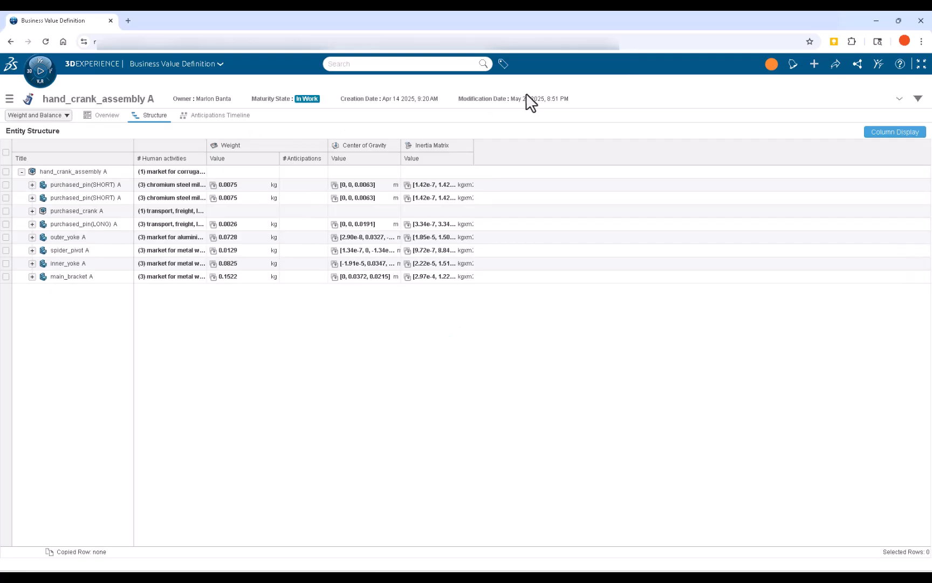
pyautogui.click(32, 211)
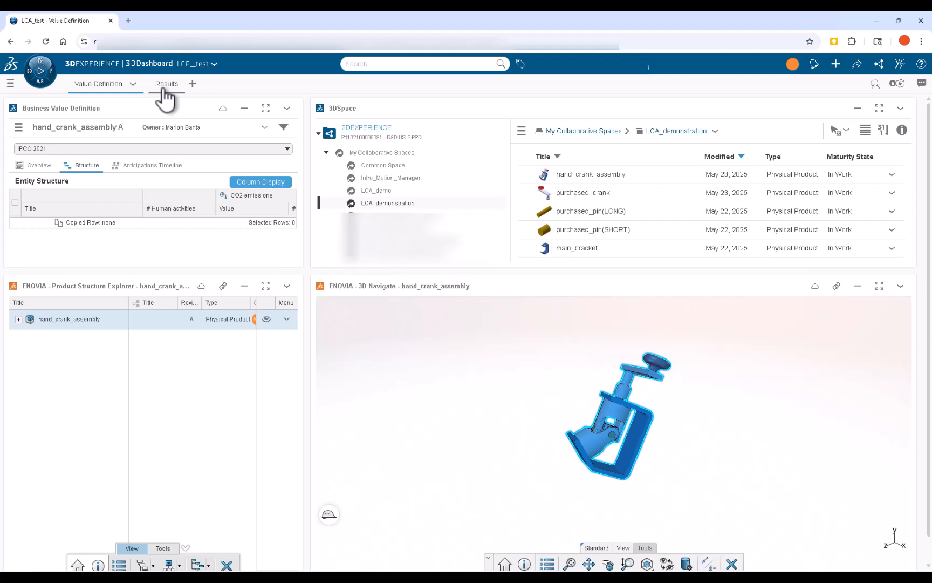
# - Load hand_crank_assembly into Eco-Design Assessment on the Results dashboard and maximize the assessment
pyautogui.click(164, 89)
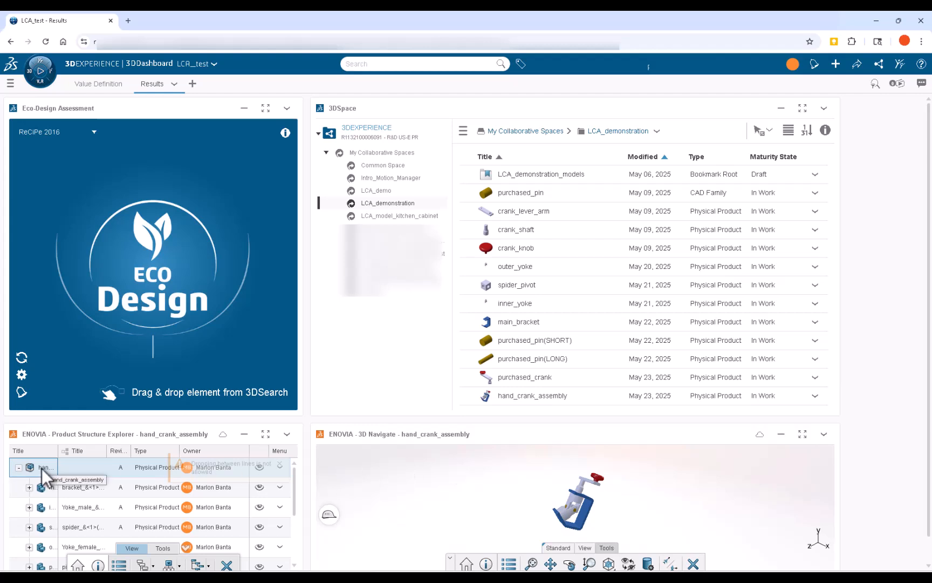
pyautogui.moveTo(40, 468); pyautogui.dragTo(158, 276)
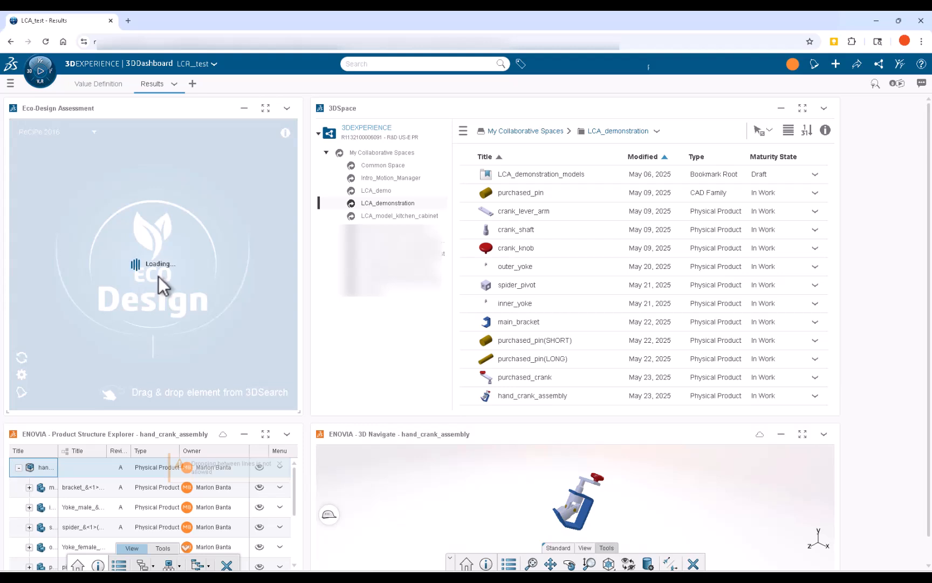
pyautogui.click(266, 108)
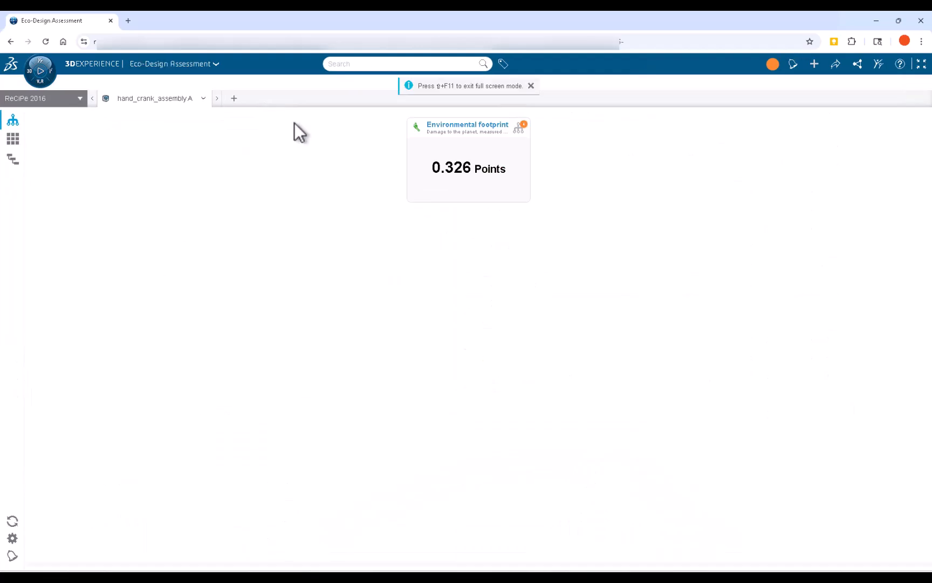
# - Switch the assessment to IPCC 2021 and examine each part's share of the assembly's CO2 emissions in the structural distribution
pyautogui.click(77, 99)
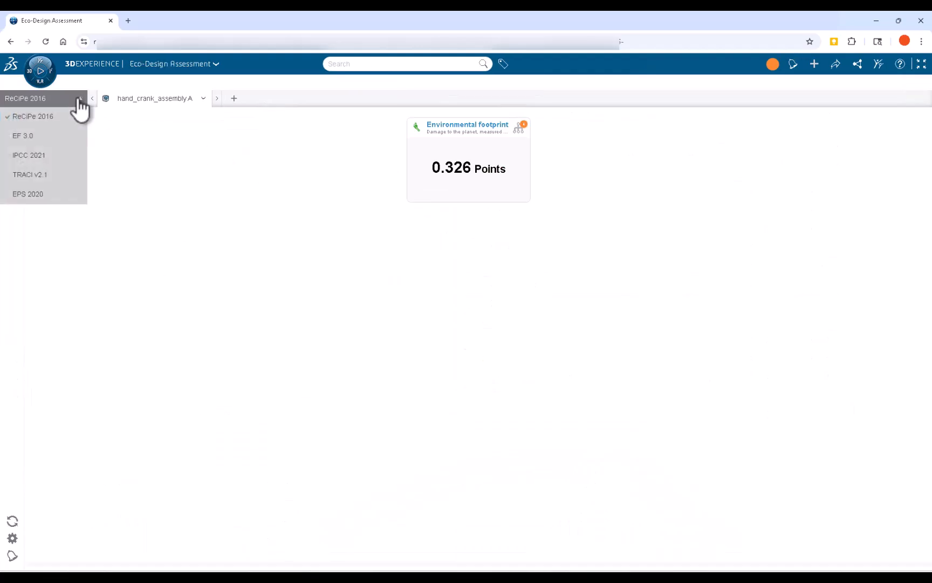
pyautogui.click(43, 156)
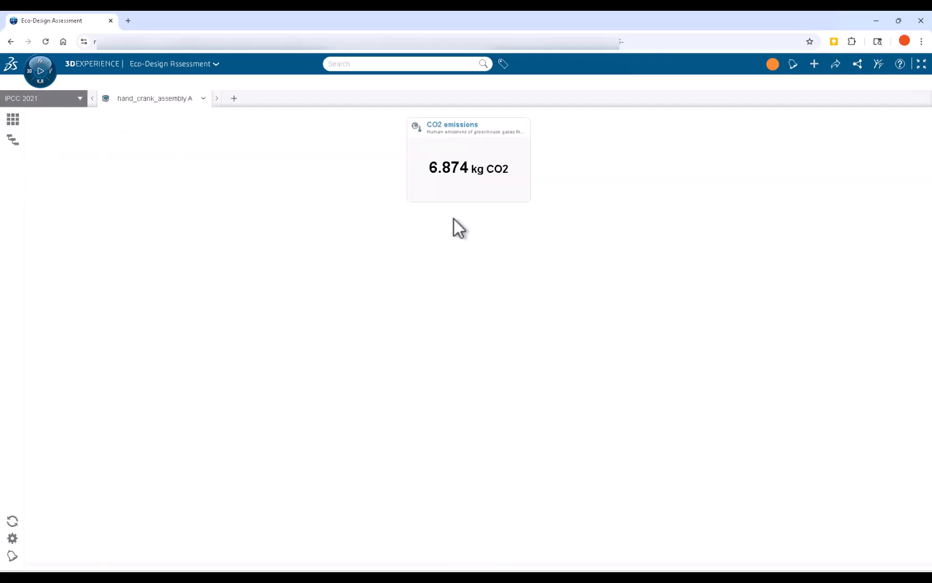
pyautogui.click(474, 177)
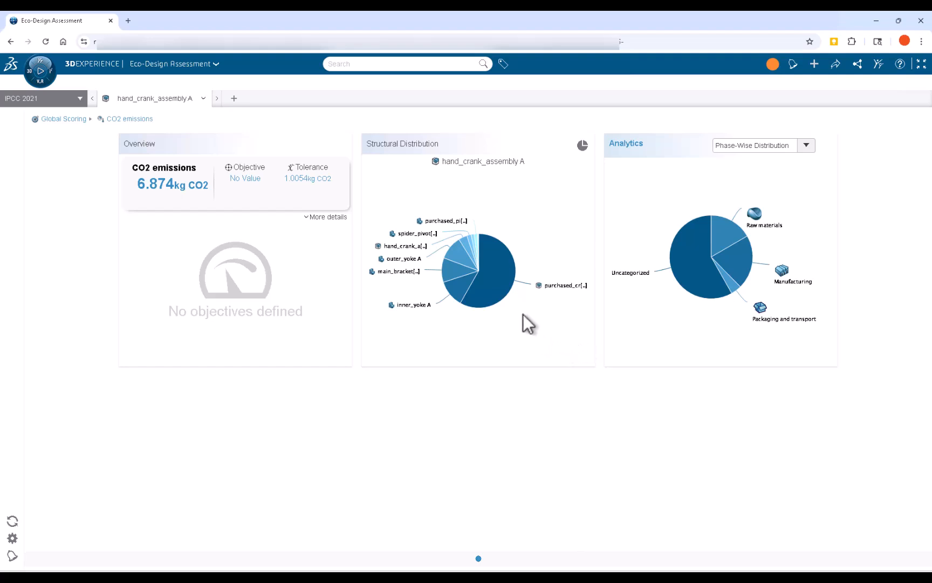
pyautogui.moveTo(506, 285)
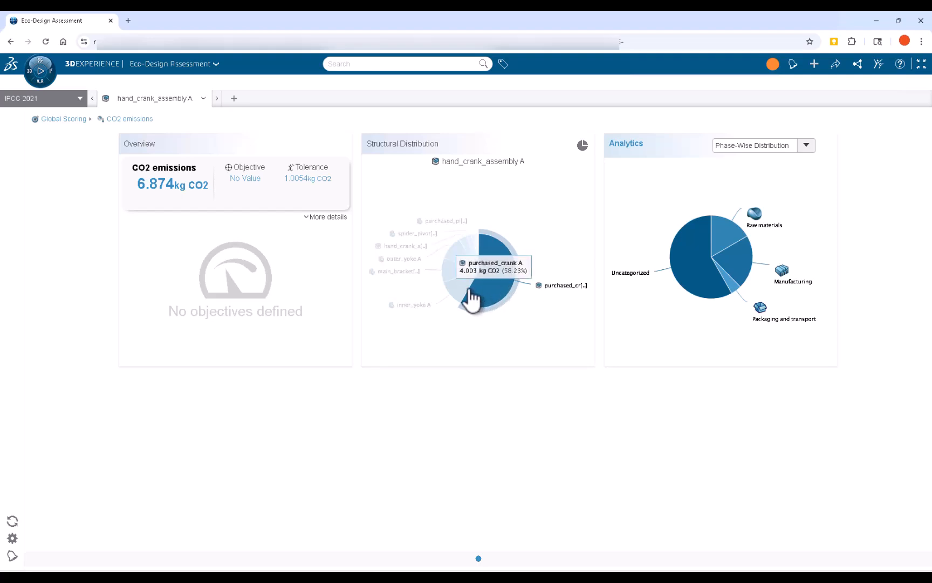
pyautogui.moveTo(458, 298)
pyautogui.moveTo(451, 278)
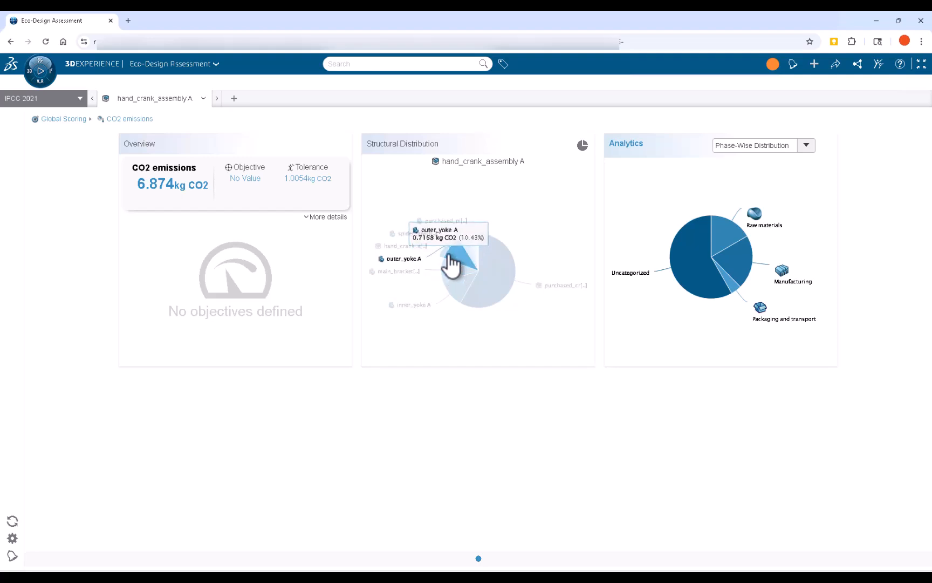
# - Examine the assembly's CO2 emissions by lifecycle phase, and switch the analytics to Geolocation Distribution to inspect the emissions by country
pyautogui.moveTo(764, 188)
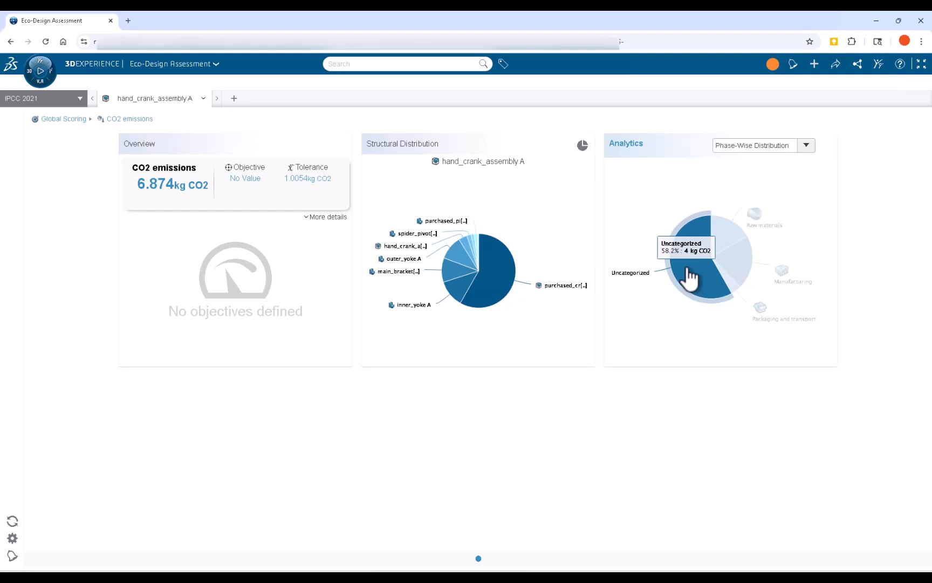
pyautogui.click(806, 145)
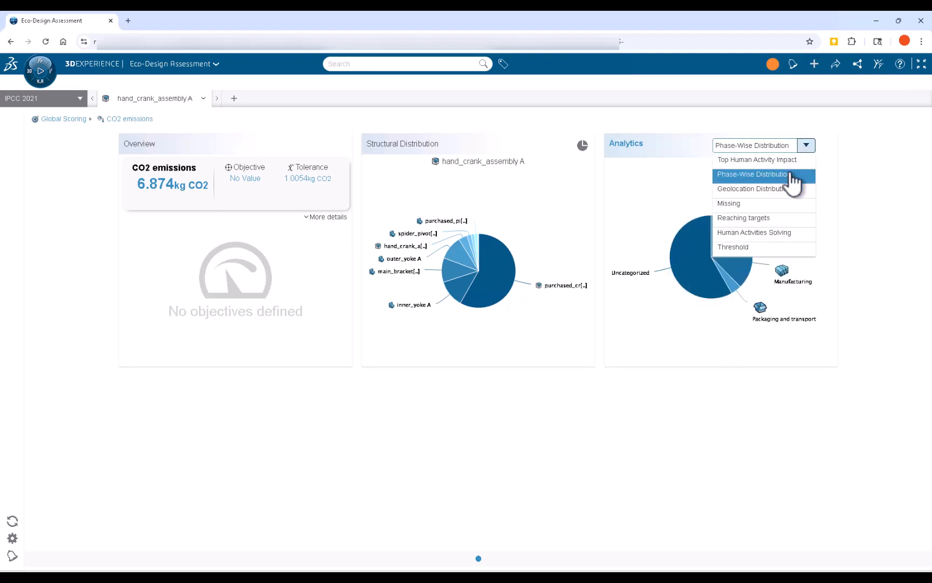
pyautogui.click(791, 189)
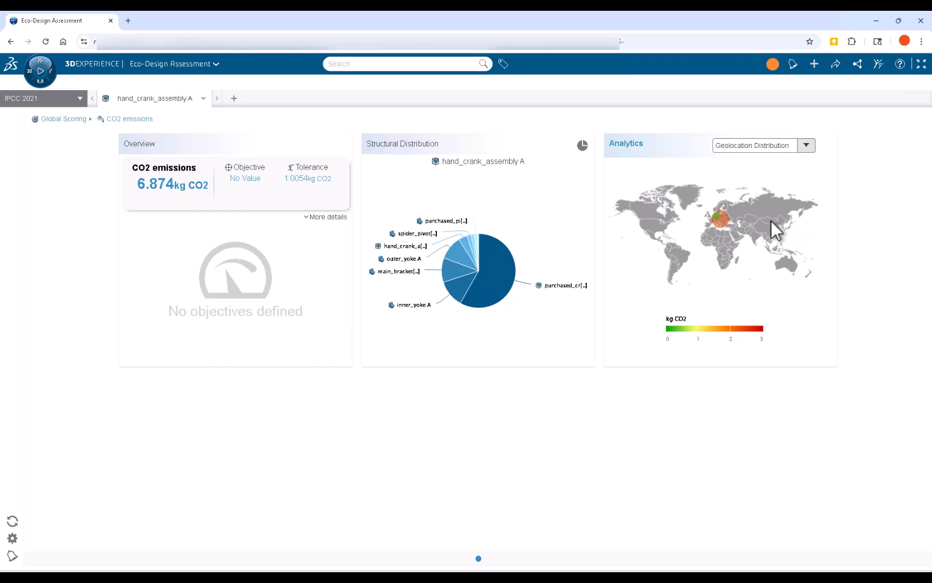
pyautogui.moveTo(723, 221)
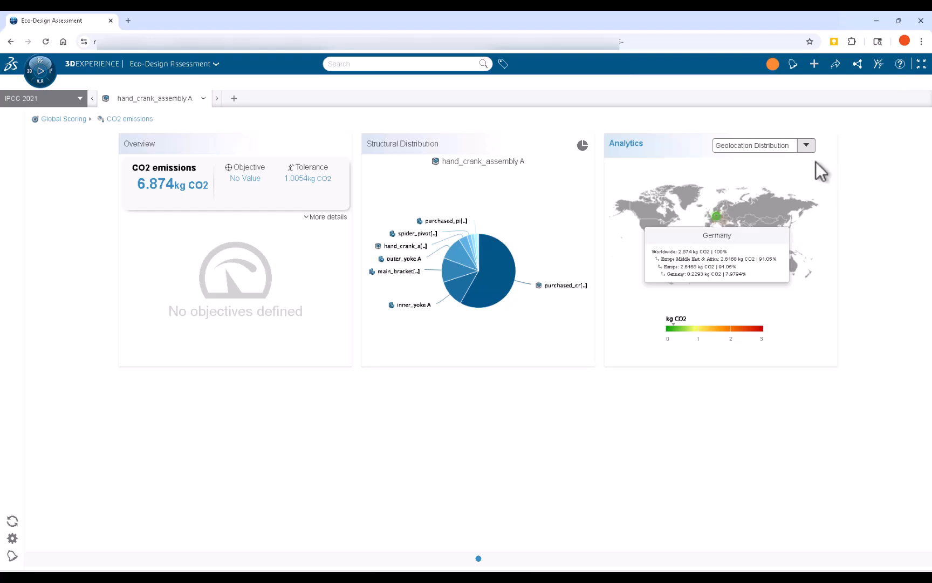
# - Switch the assembly's analytics to Top Human Activity Impact and examine which activities contribute to its CO2 emissions
pyautogui.click(807, 146)
pyautogui.click(795, 161)
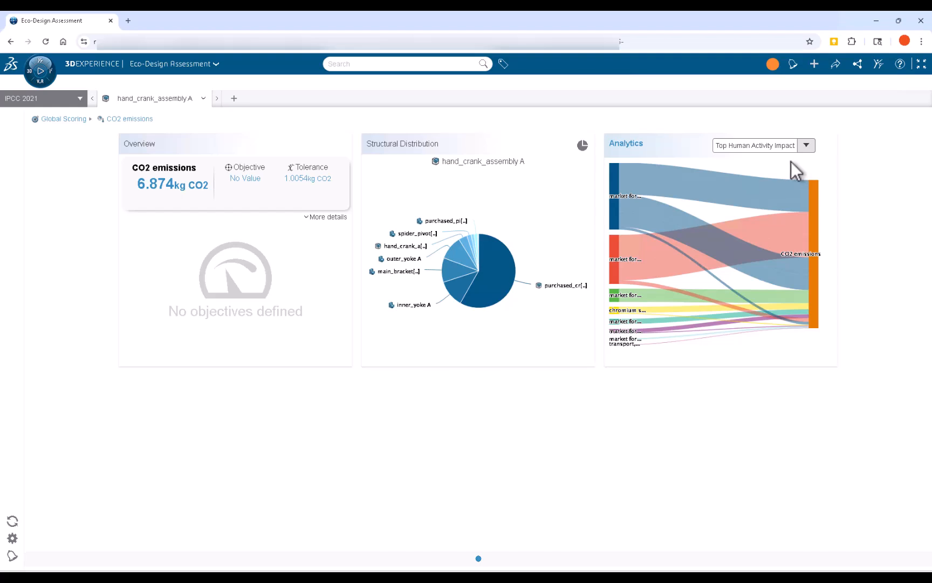
pyautogui.moveTo(652, 181)
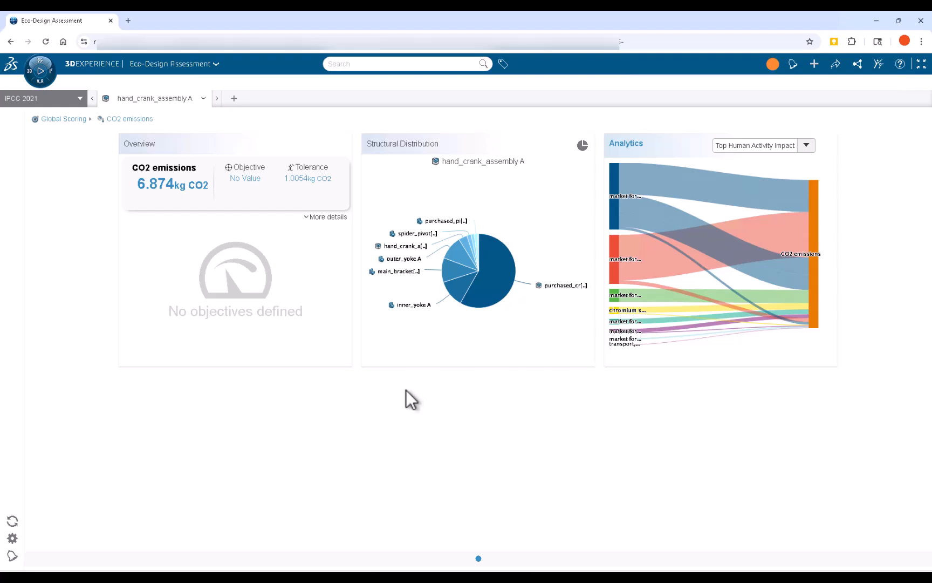
# - Open inner_yoke A from the structural distribution and examine its Phase-Wise and Geolocation Distribution analytics
pyautogui.click(466, 296)
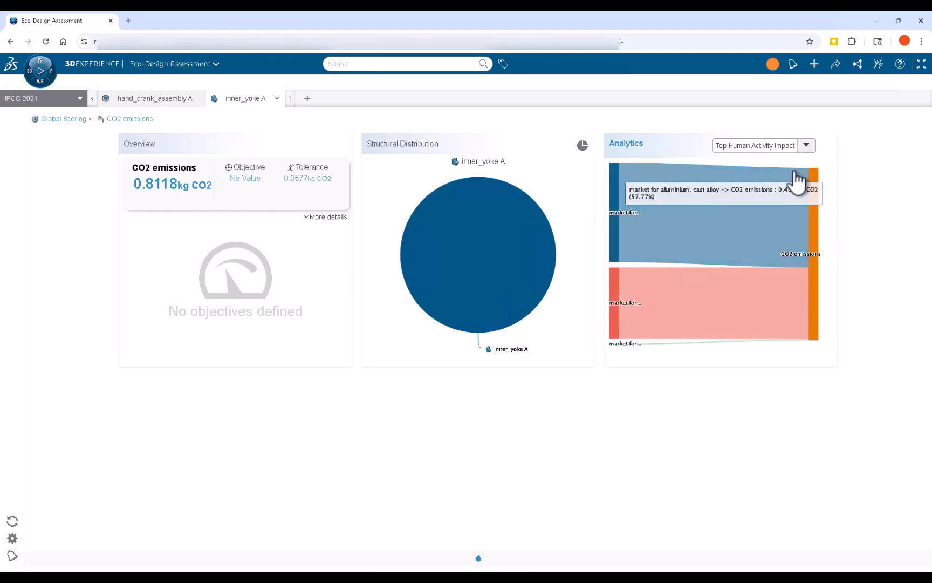
pyautogui.click(806, 145)
pyautogui.click(791, 173)
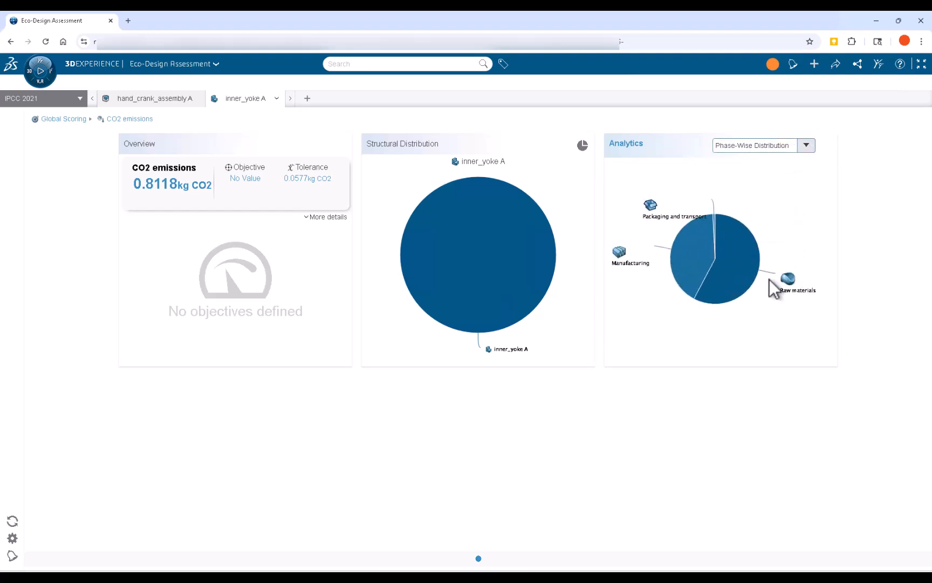
pyautogui.moveTo(743, 285)
pyautogui.click(806, 147)
pyautogui.click(777, 189)
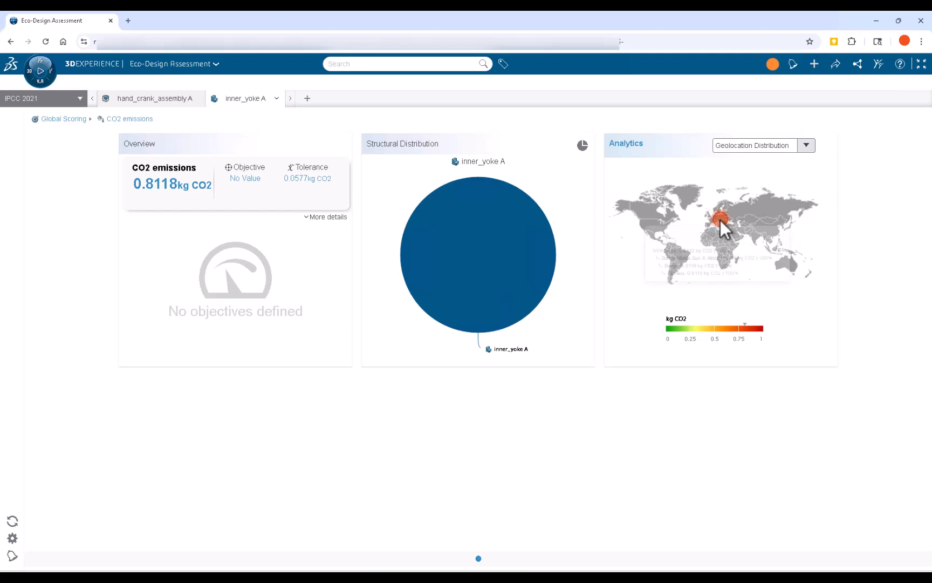
pyautogui.moveTo(720, 220)
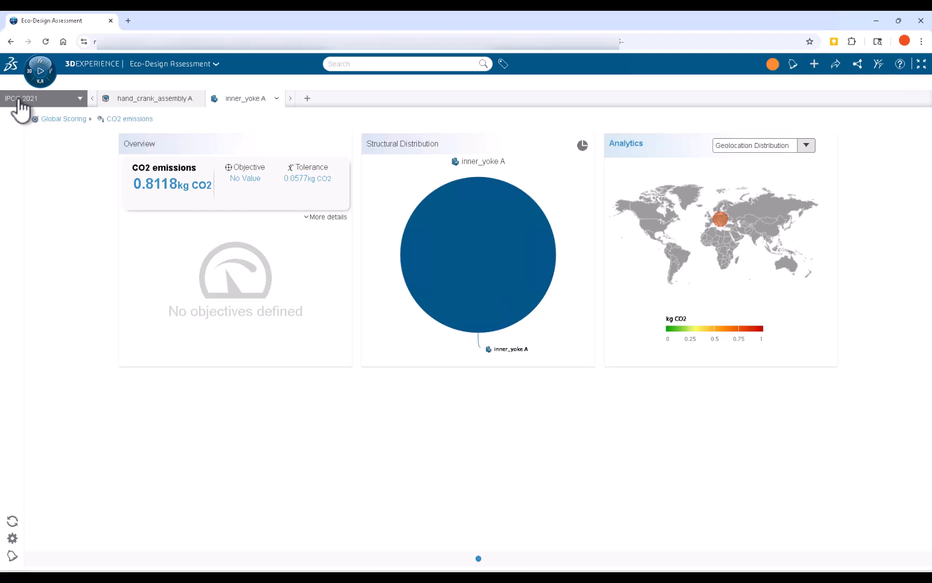
# - Review inner_yoke A's impact indicators under TRACI v2.1 and ReCiPe 2016, and return the assessment method to IPCC 2021
pyautogui.click(79, 99)
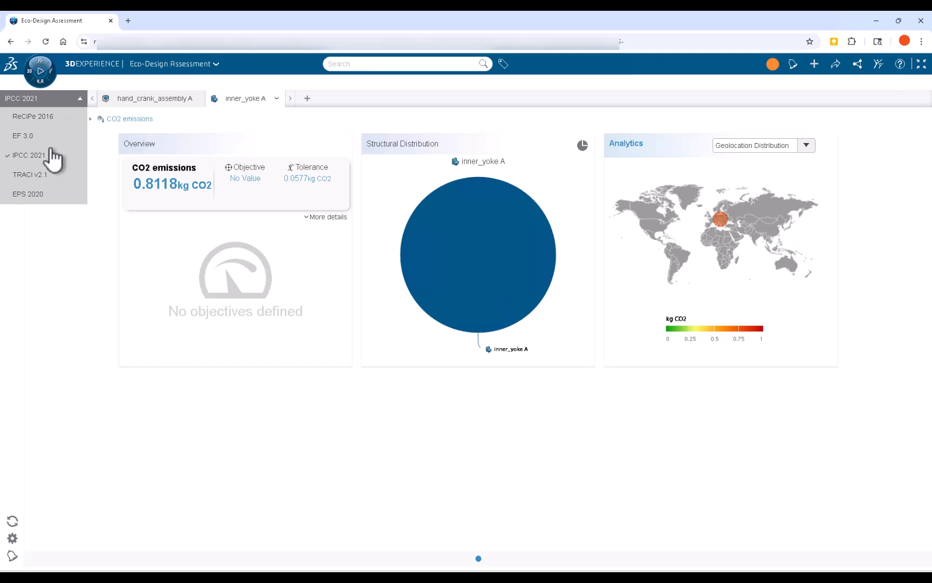
pyautogui.click(33, 177)
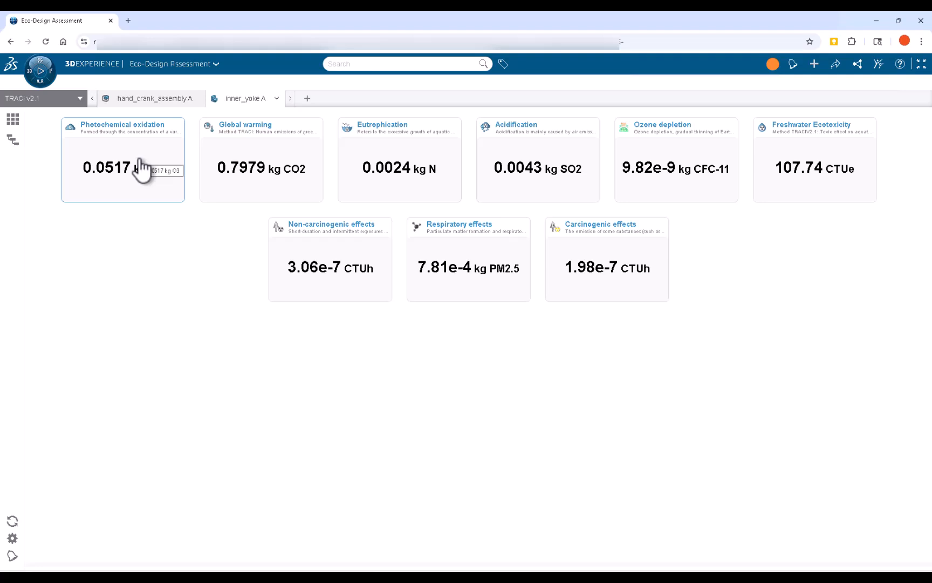
pyautogui.click(78, 99)
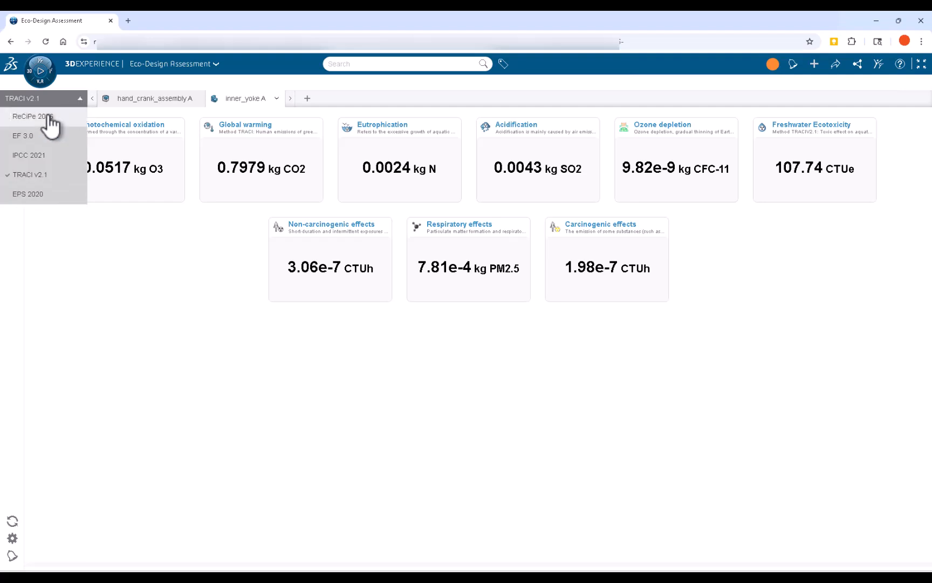
pyautogui.click(33, 116)
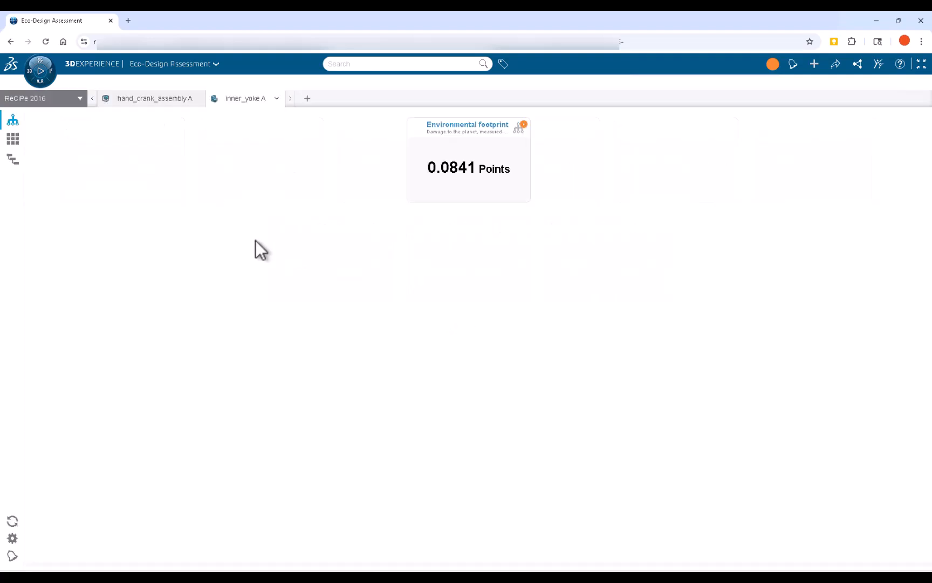
pyautogui.click(444, 173)
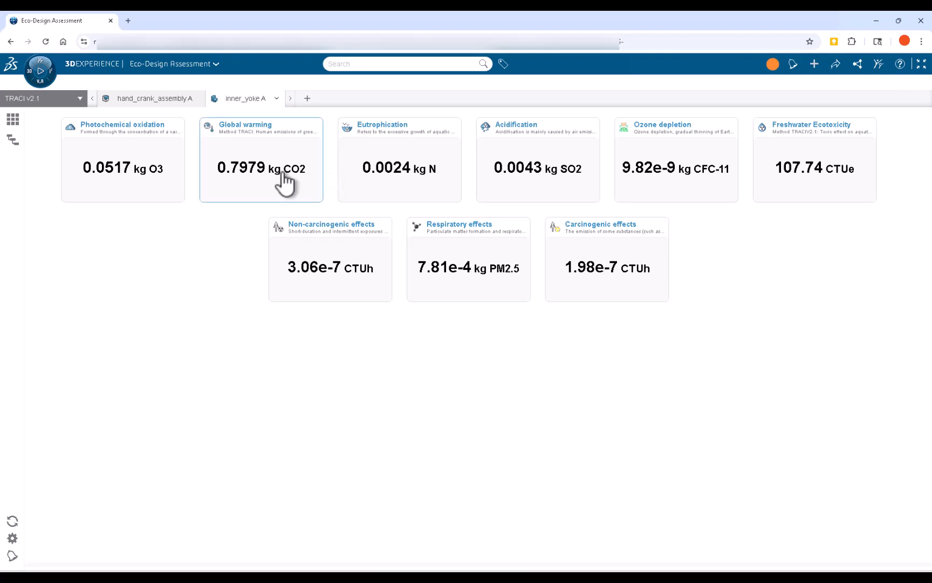
pyautogui.click(56, 98)
pyautogui.click(30, 155)
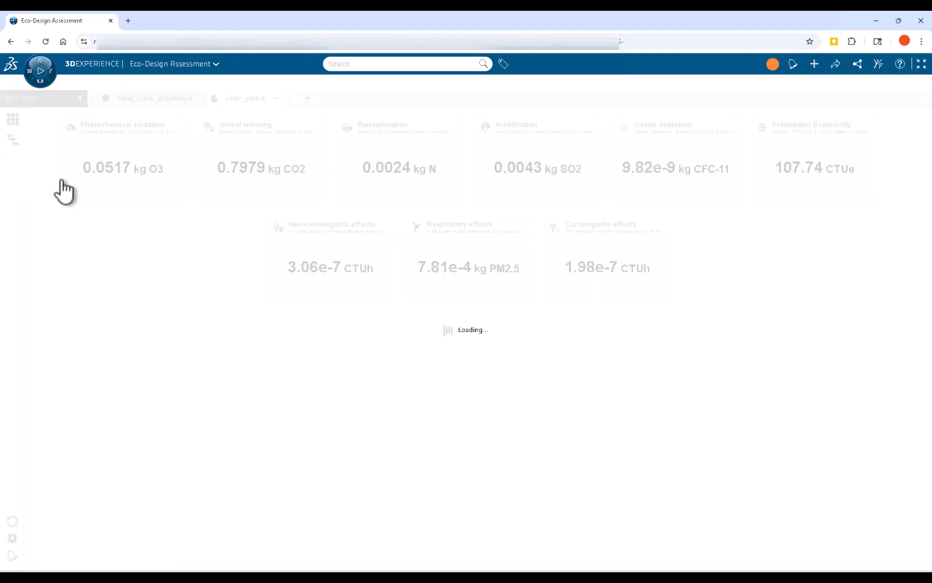